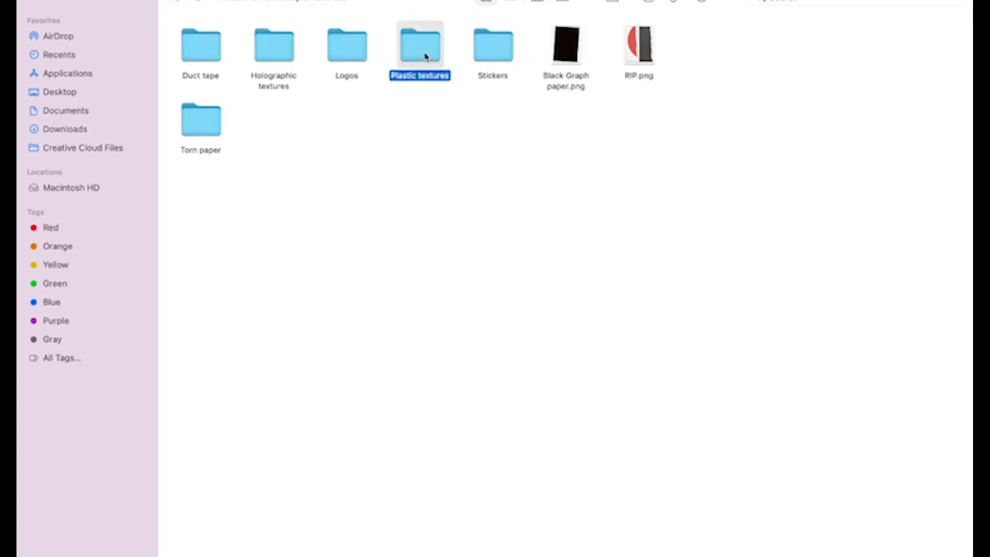
Step: Browse the texture bundle's folders, including the logos, holographic textures, duct tape and packing tape images
click(190, 7)
double_click(346, 47)
click(179, 2)
double_click(280, 61)
click(183, 3)
double_click(205, 47)
click(209, 47)
double_click(208, 50)
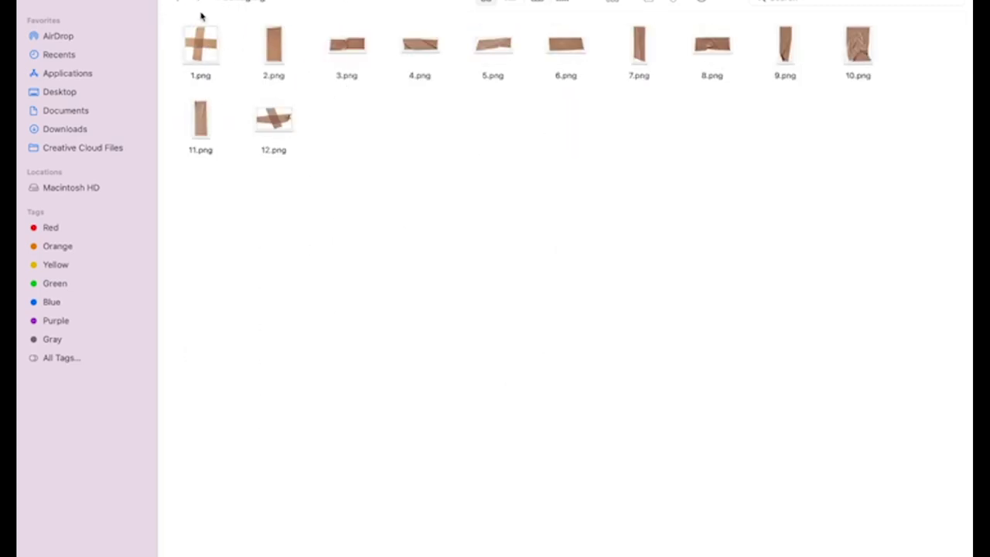
click(190, 8)
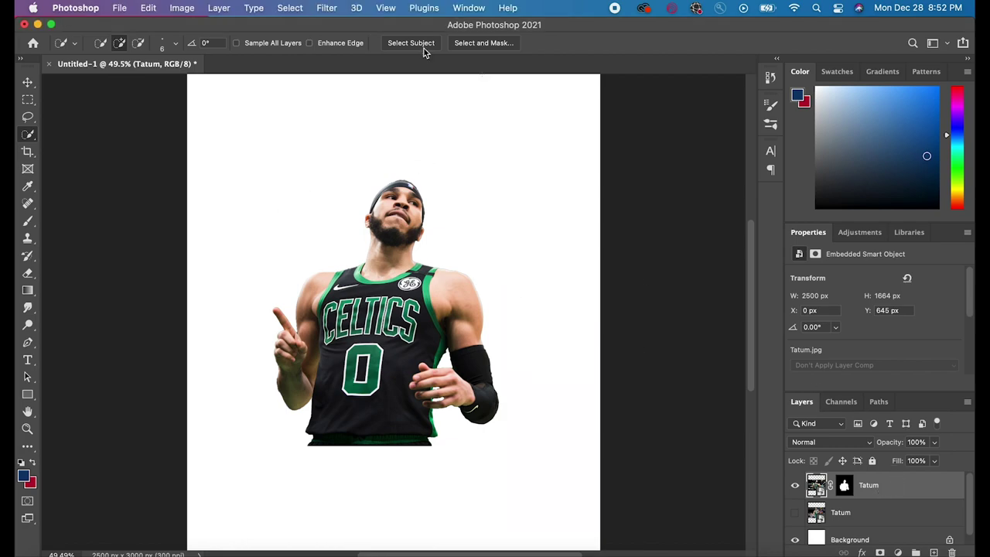
Step: Apply the Camera Raw Filter to the Tatum layer: Contrast +40, Highlights -16, Shadows +19, Whites -5, Blacks -27, Texture +100, Clarity +47
click(327, 7)
click(340, 106)
scroll(708, 337, down, 3)
drag(709, 383, 746, 404)
click(348, 285)
drag(348, 285, 428, 335)
scroll(694, 403, down, 1)
scroll(694, 403, up, 2)
drag(708, 308, 689, 390)
scroll(429, 244, down, 3)
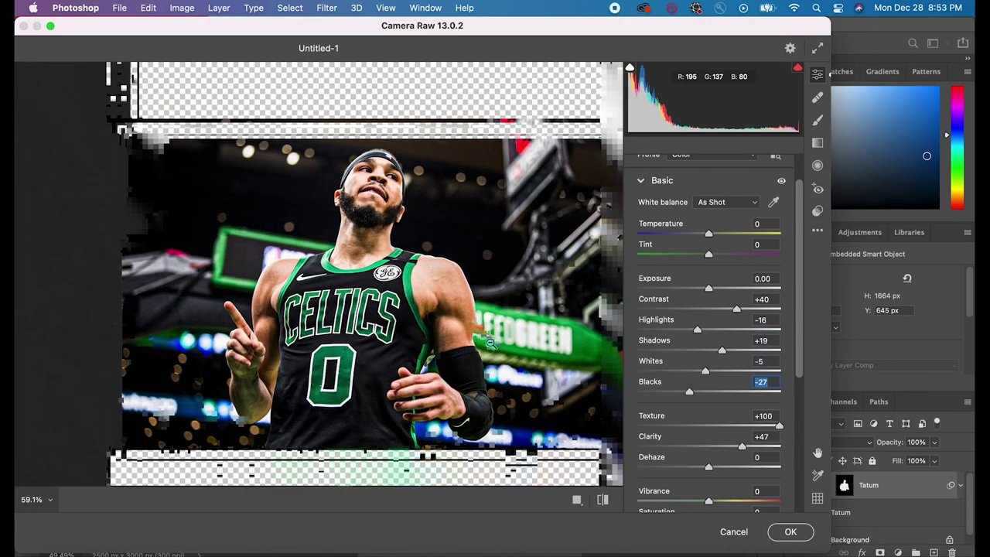
click(791, 534)
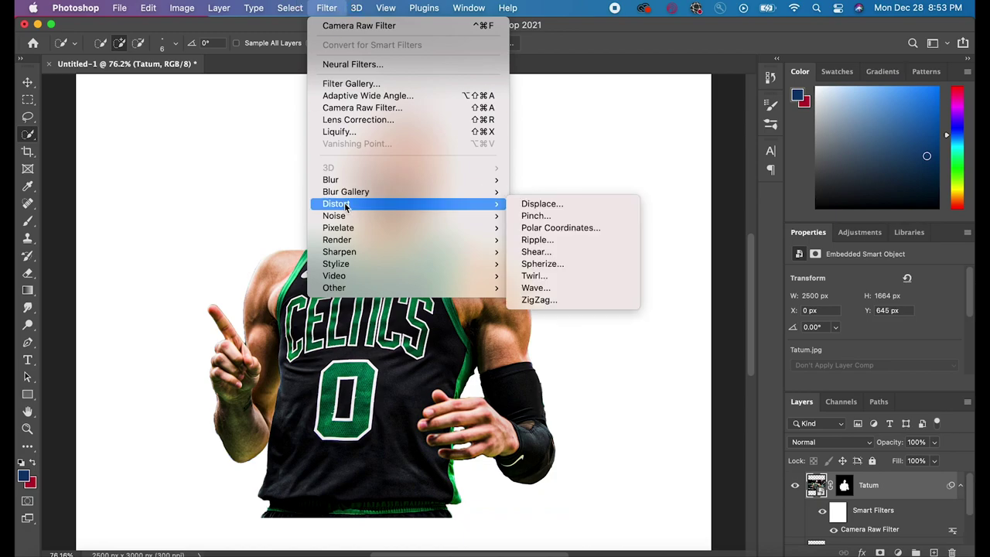
Step: Start an Unsharp Mask on the Tatum layer with Amount 50%, Radius 7.6 pixels and Threshold 80 levels
mouse_move(344, 252)
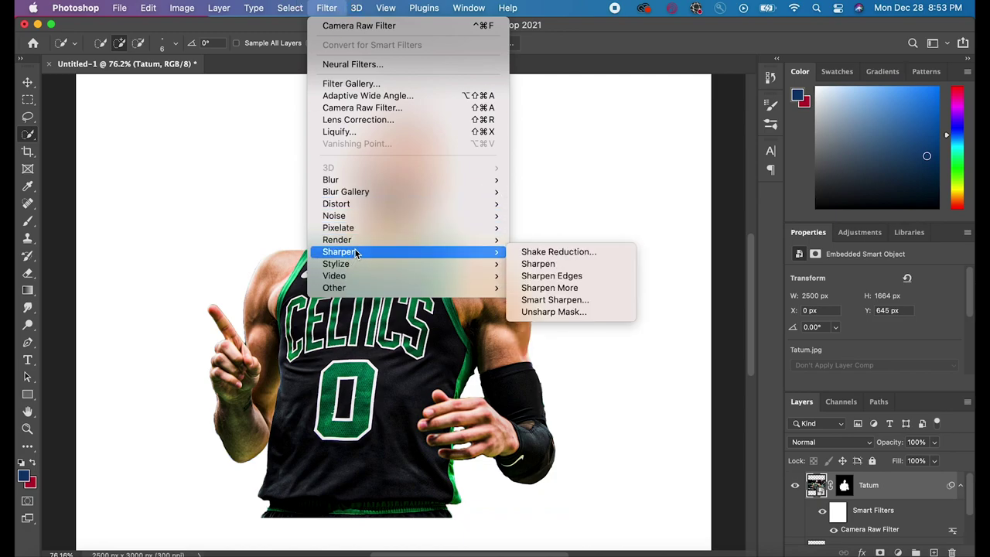
click(566, 312)
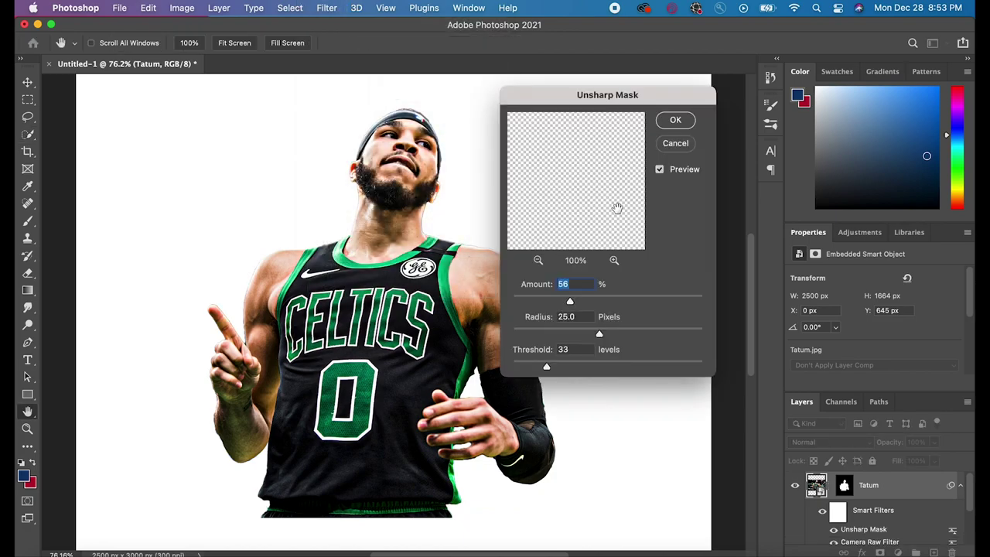
drag(571, 302, 593, 302)
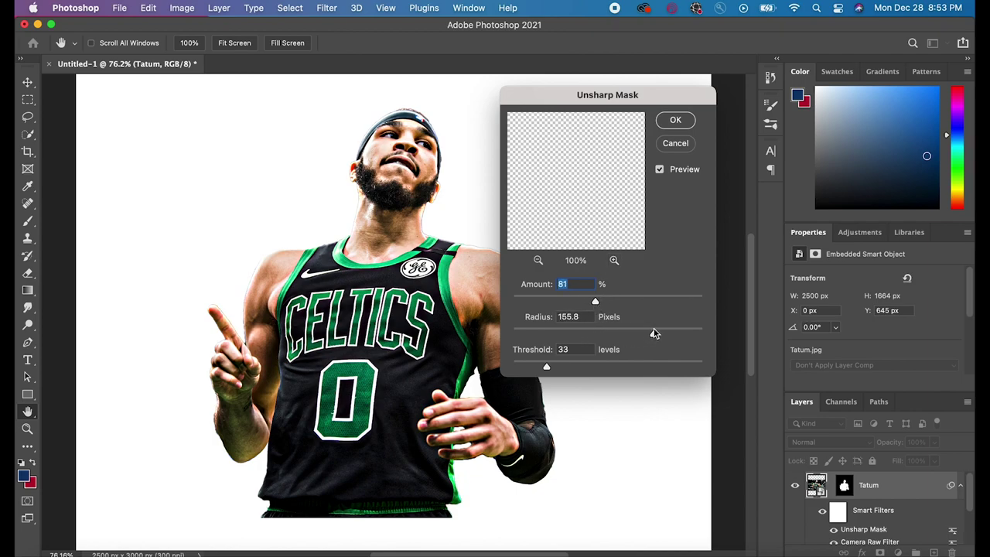
drag(628, 328, 579, 329)
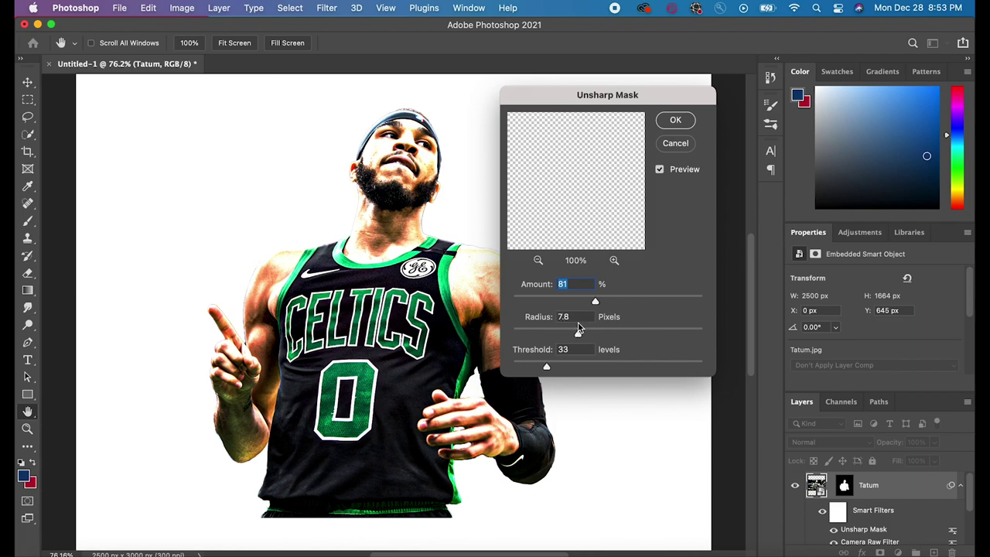
drag(562, 330, 577, 335)
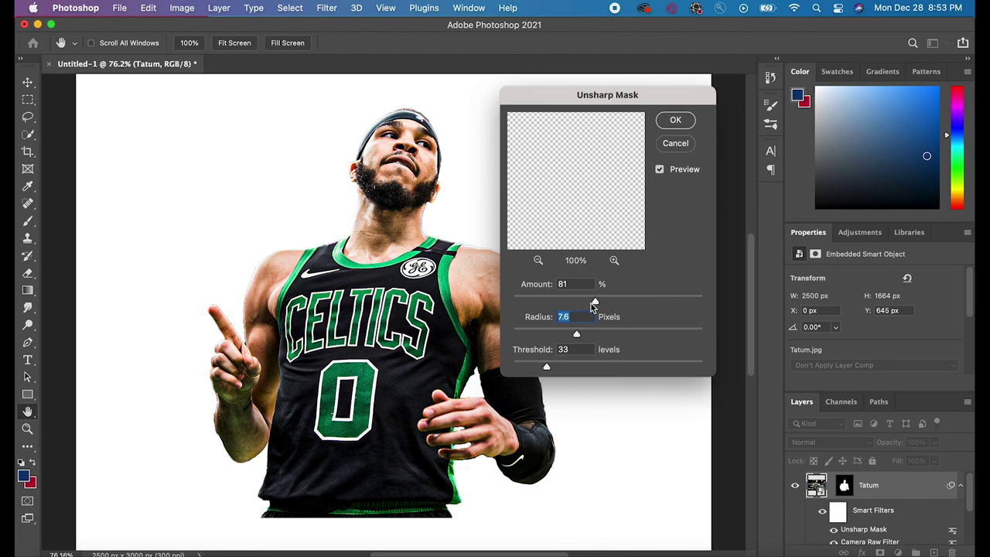
click(661, 170)
click(661, 170)
drag(579, 300, 564, 301)
drag(546, 365, 596, 367)
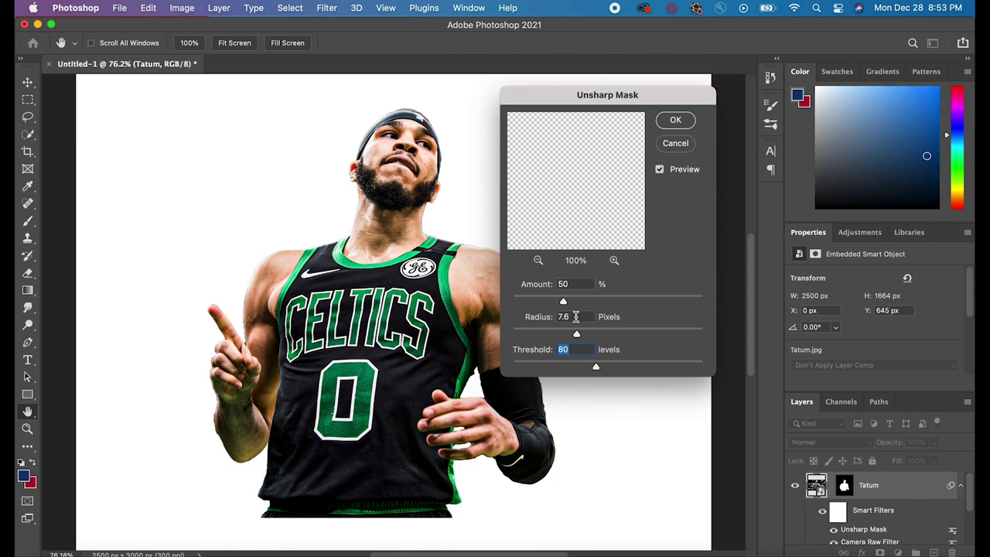
Step: Set the Unsharp Mask Amount to 89% and Radius to 11.9 pixels, compare the preview, and apply the filter
drag(567, 300, 605, 301)
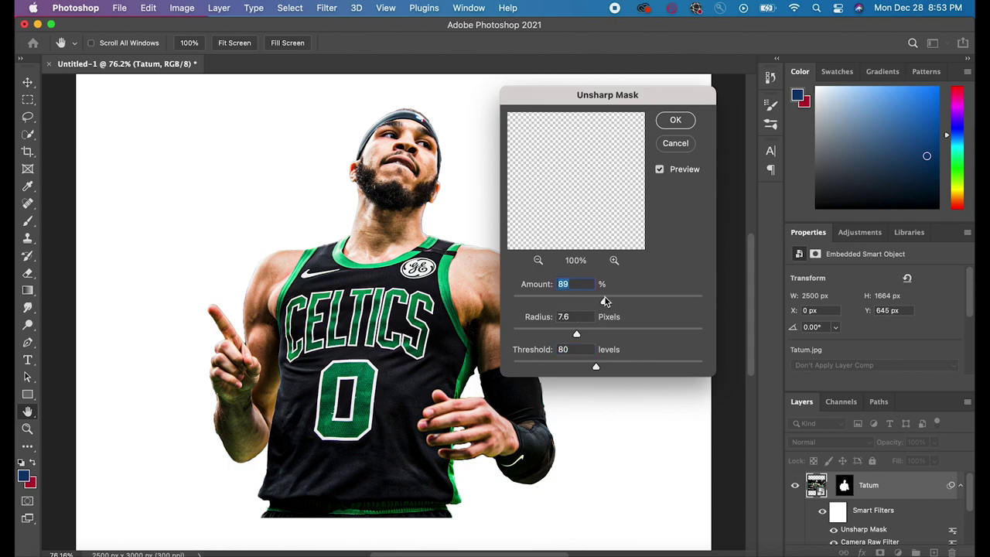
drag(578, 334, 590, 334)
click(661, 170)
click(661, 170)
click(661, 169)
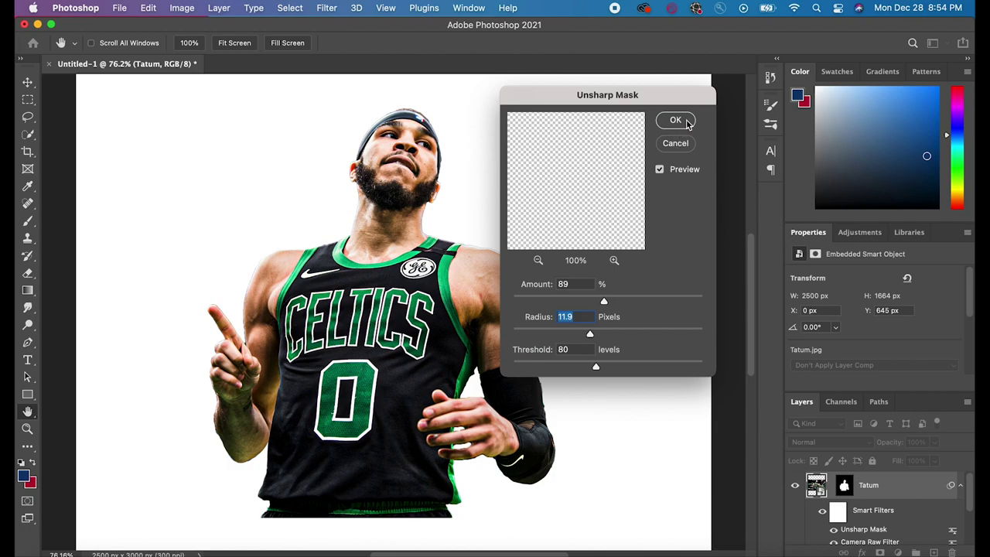
click(686, 122)
key(super+0)
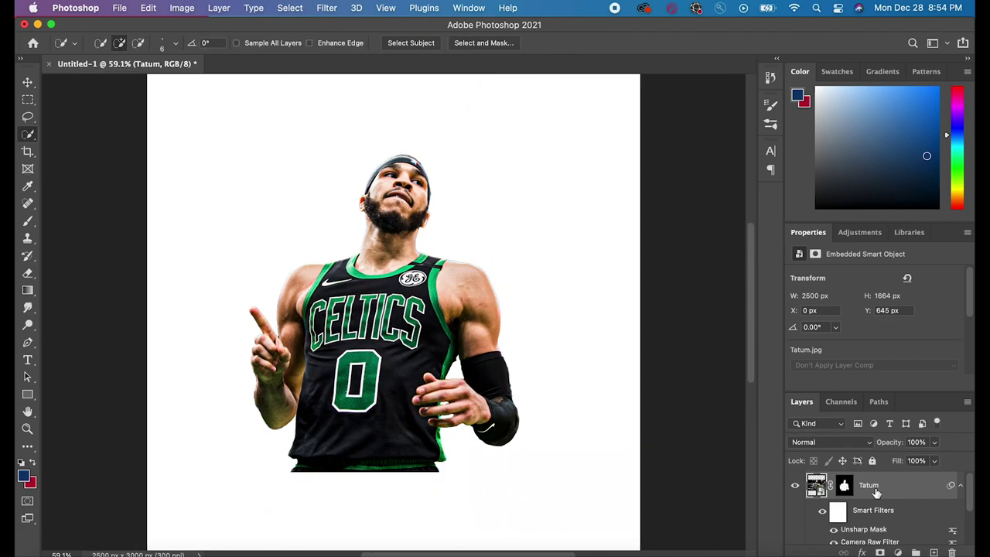
Step: Apply a High Pass filter with a 4.4-pixel radius to a duplicate of the Tatum layer and open the copy's blend modes
key(super+j)
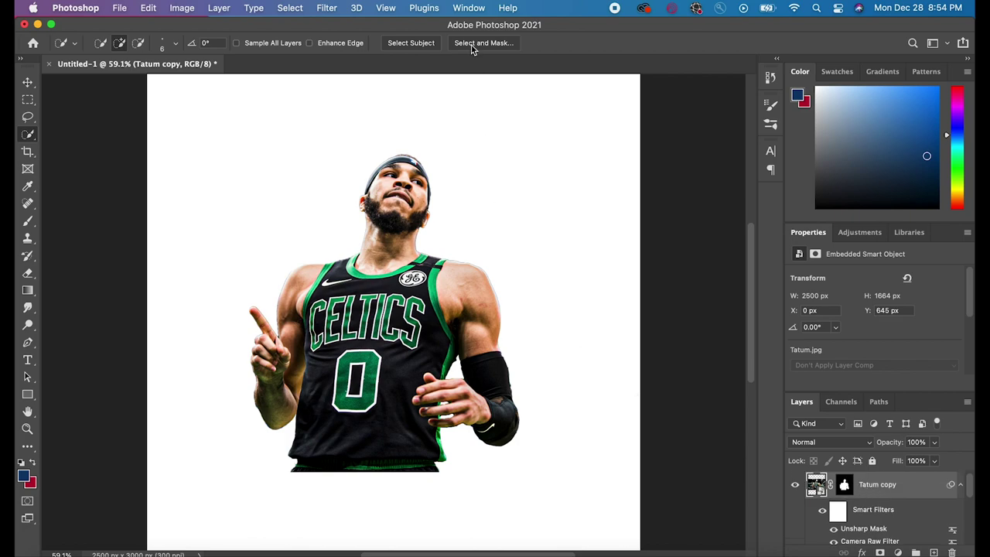
click(326, 7)
mouse_move(487, 288)
click(566, 300)
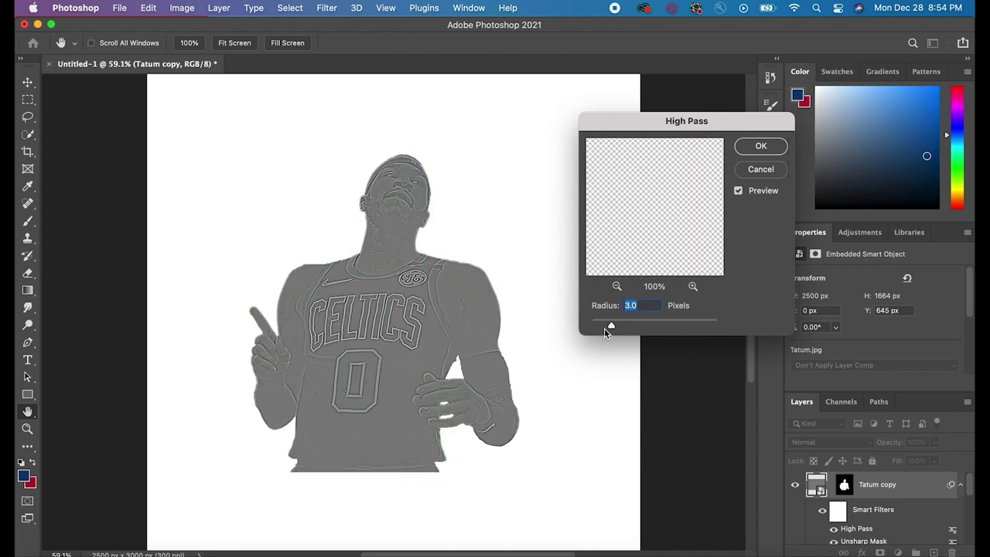
drag(603, 328, 620, 325)
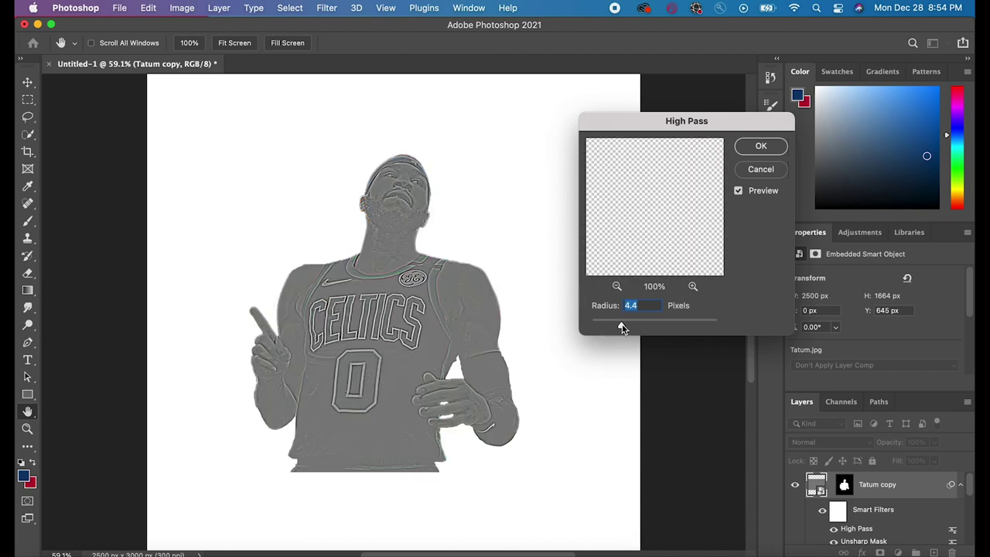
click(774, 152)
click(820, 444)
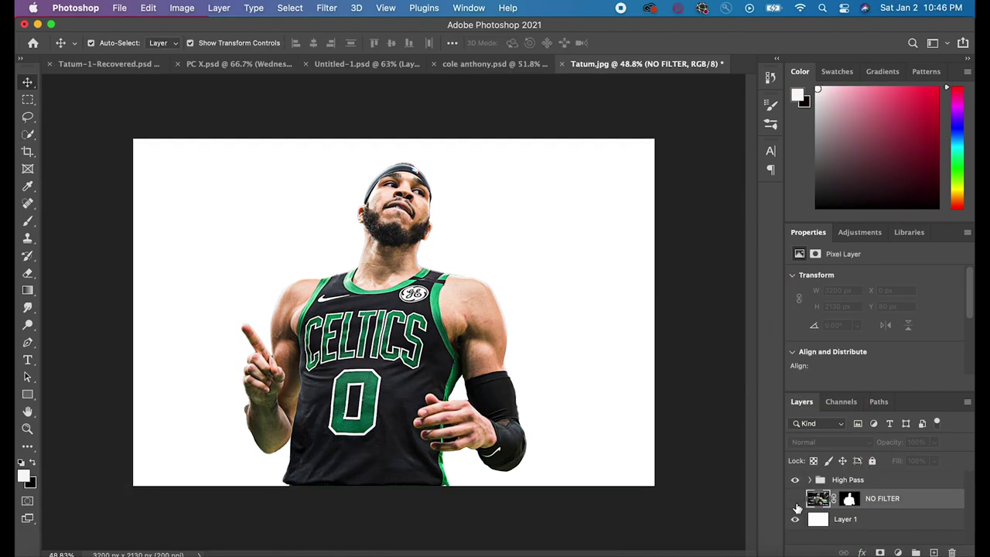
Step: Compare the NO FILTER layer with the High Pass group by toggling their visibility
click(794, 499)
click(795, 480)
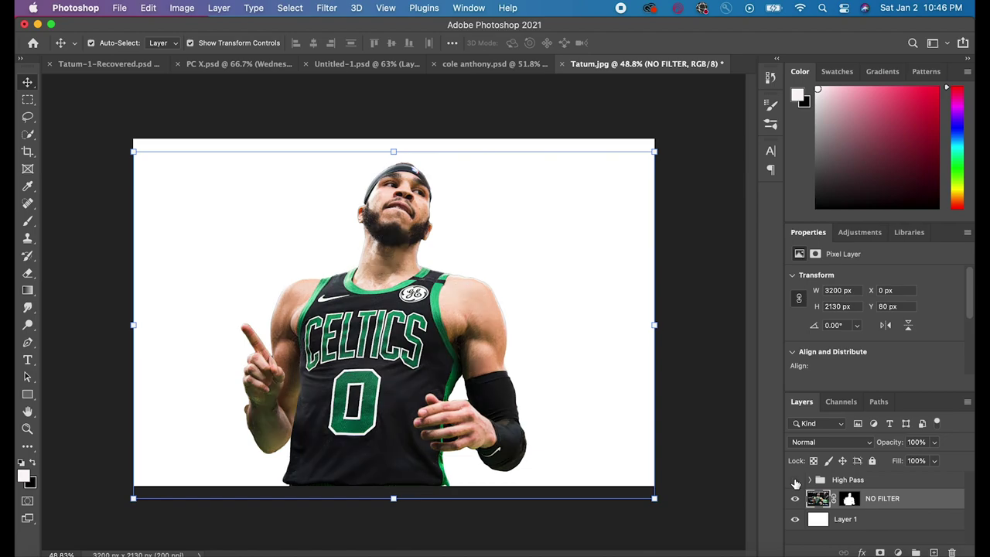
click(794, 480)
click(795, 480)
click(794, 480)
click(795, 481)
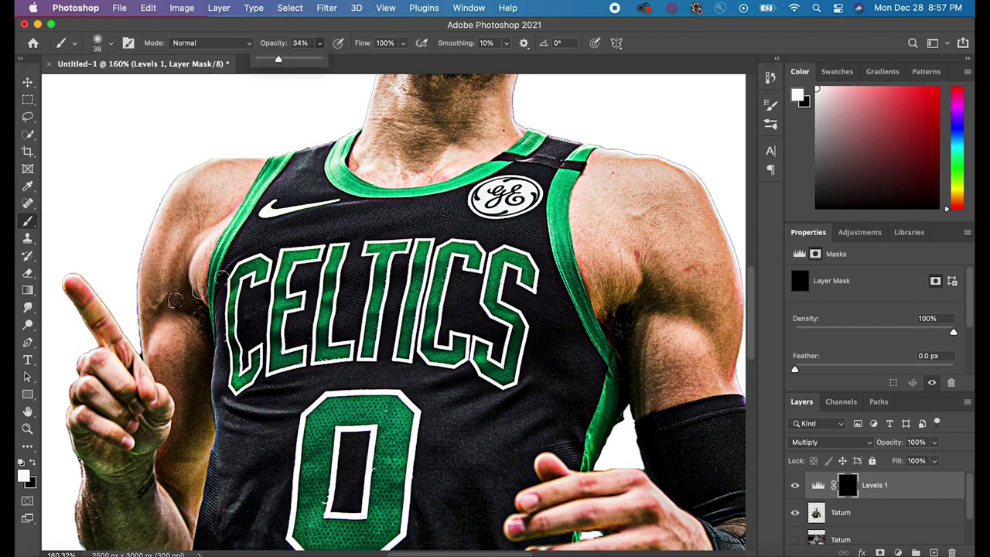
Step: Clip the Levels 1 adjustment to the Tatum layer, target its mask, and set the brush opacity to 25%
right_click(916, 481)
click(819, 456)
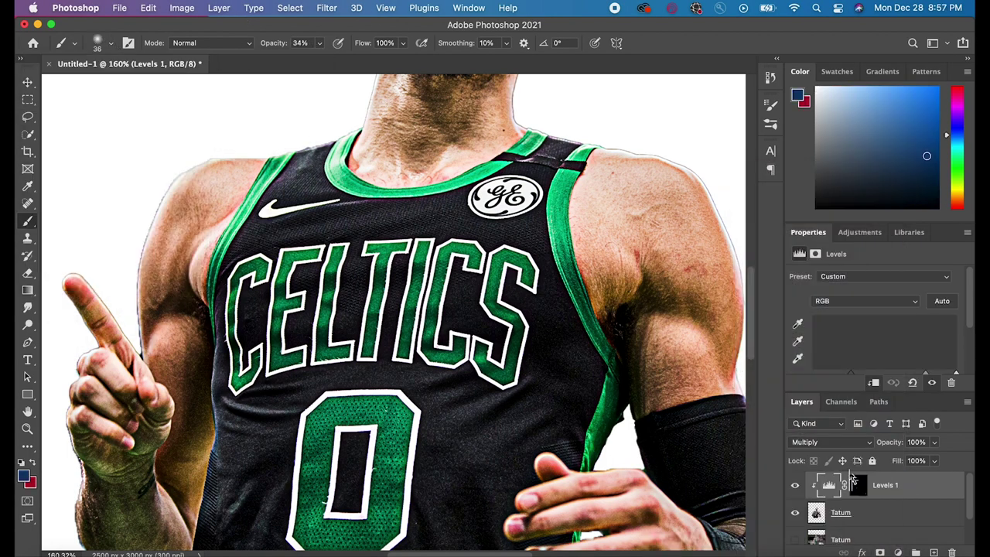
click(854, 484)
scroll(393, 311, up, 1)
scroll(393, 311, up, 1)
drag(320, 43, 313, 65)
Step: Paint white on the Levels 1 mask to darken the shadows on the neck, armpit and upper arm
mouse_move(394, 155)
mouse_down()
mouse_move(410, 197)
mouse_move(429, 150)
mouse_move(400, 167)
mouse_up()
scroll(352, 201, up, 3)
scroll(352, 201, right, 1)
scroll(555, 386, down, 3)
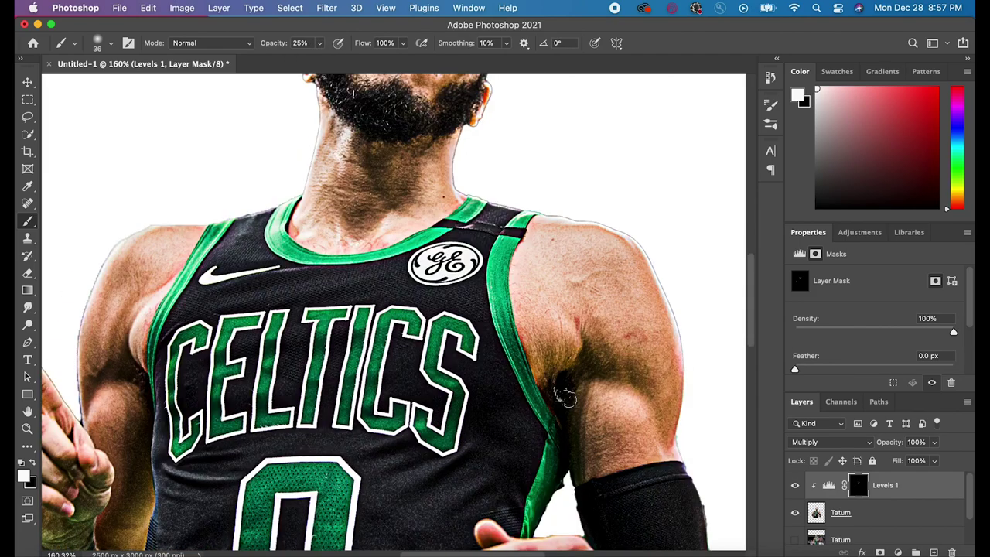
mouse_move(555, 366)
mouse_down()
mouse_move(605, 359)
mouse_move(653, 388)
mouse_move(668, 438)
mouse_up()
drag(581, 390, 576, 439)
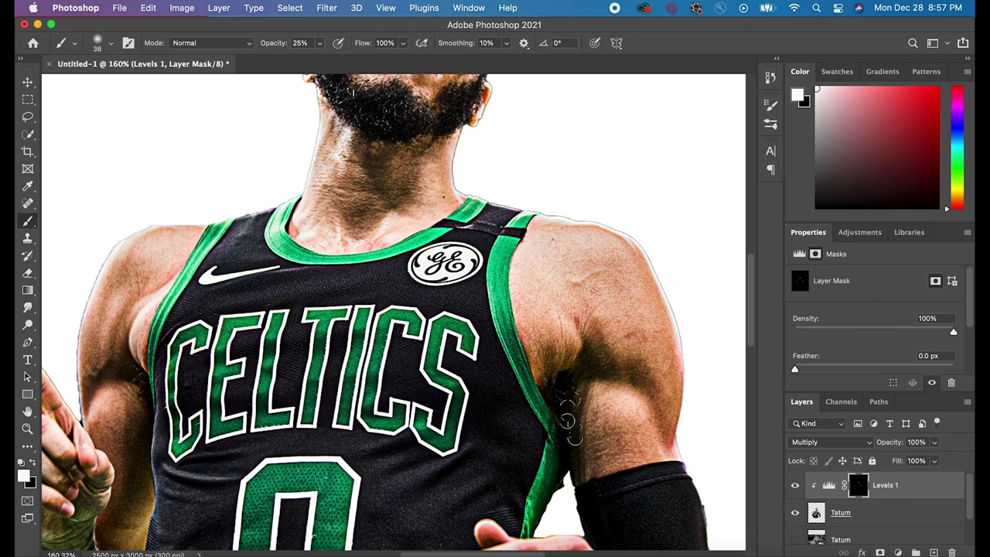
Step: Continue painting the Levels 1 mask to deepen the shadows on the jersey folds, fingers and base of the neck
scroll(415, 368, down, 3)
scroll(404, 342, left, 2)
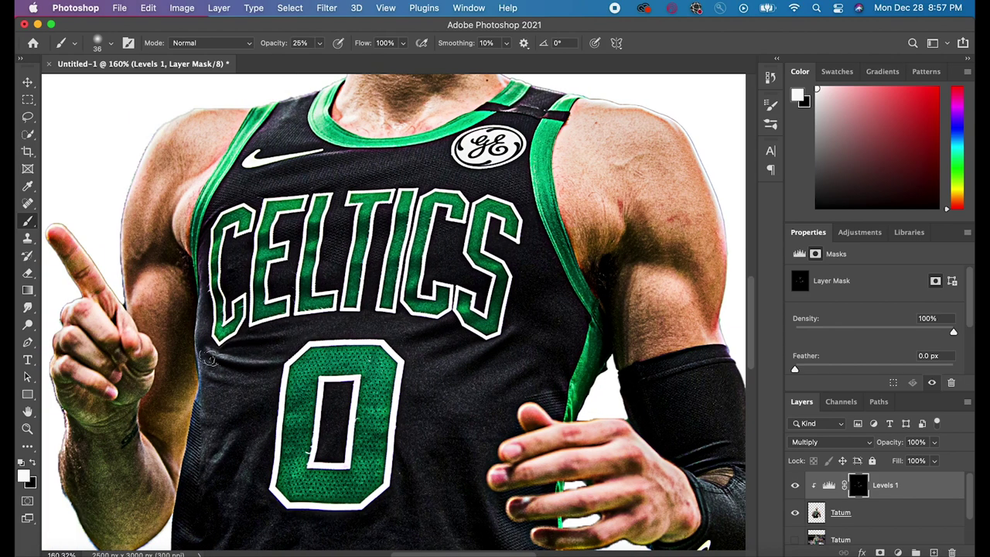
scroll(248, 385, down, 2)
scroll(247, 385, down, 2)
scroll(259, 309, down, 2)
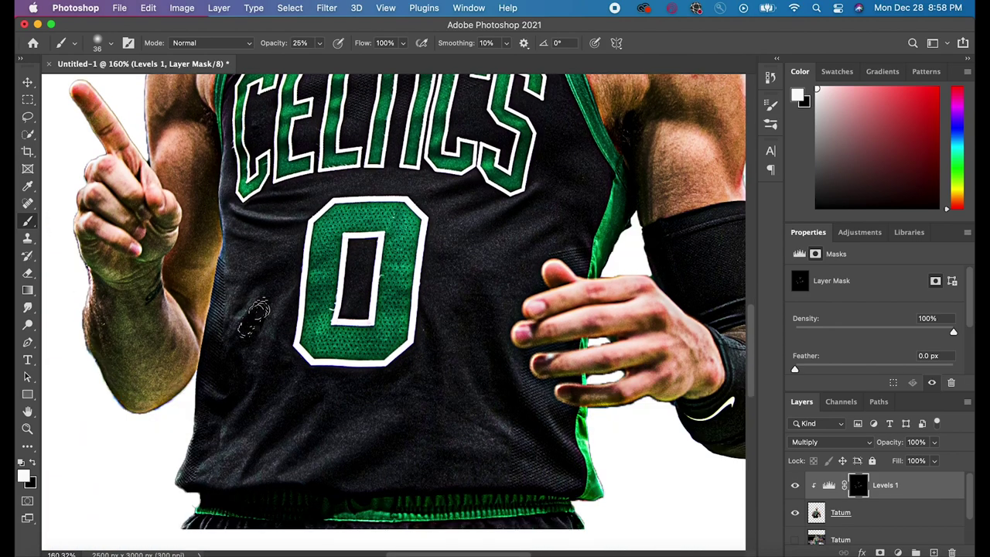
scroll(260, 402, right, 4)
scroll(259, 402, up, 2)
scroll(237, 471, down, 2)
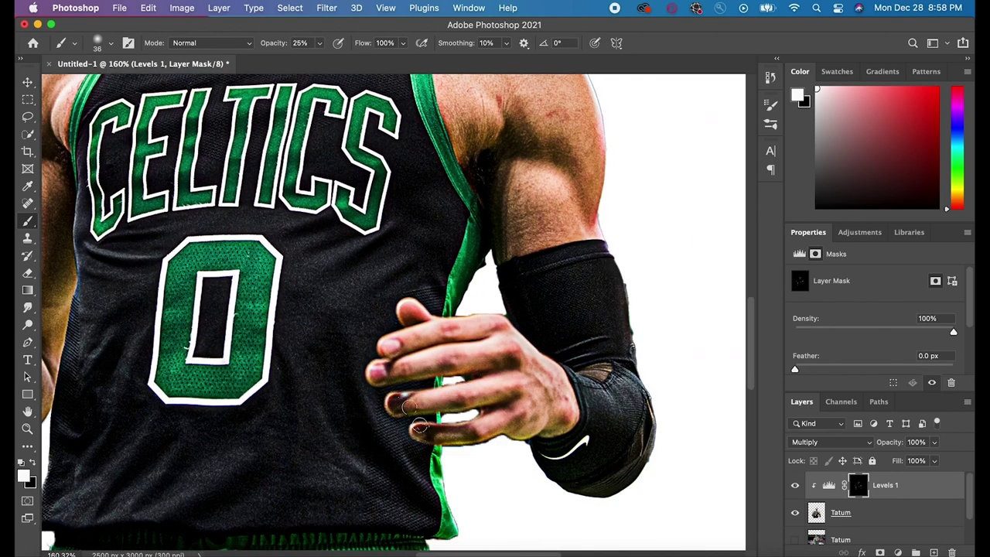
scroll(402, 394, left, 3)
scroll(402, 394, up, 2)
scroll(331, 224, left, 3)
scroll(331, 224, up, 2)
mouse_move(287, 280)
mouse_down()
mouse_move(274, 323)
mouse_move(292, 374)
mouse_move(275, 408)
mouse_move(271, 468)
mouse_up()
scroll(174, 456, down, 5)
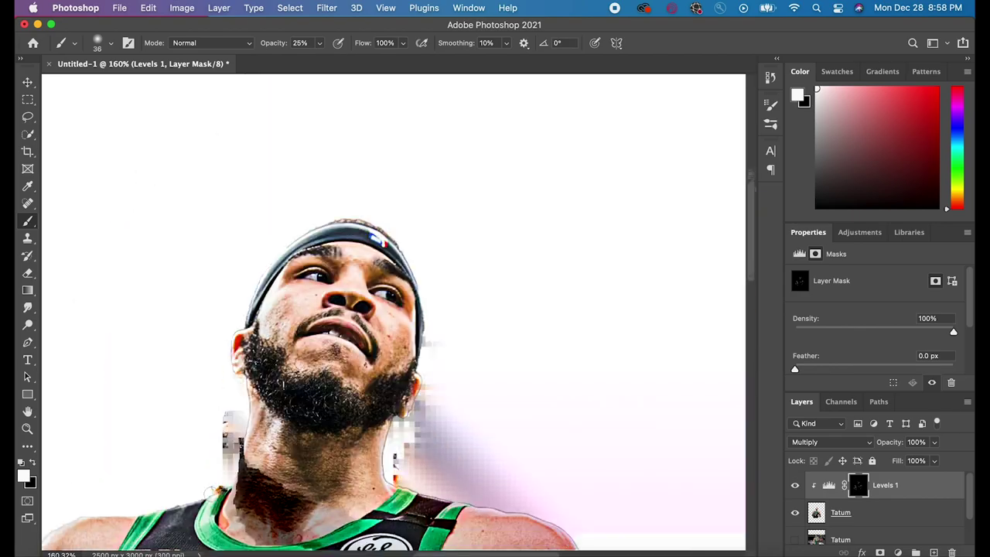
Step: Compare the image with and without the painted Levels 1 shadows
click(793, 485)
click(794, 485)
scroll(514, 356, up, 5)
scroll(515, 356, left, 2)
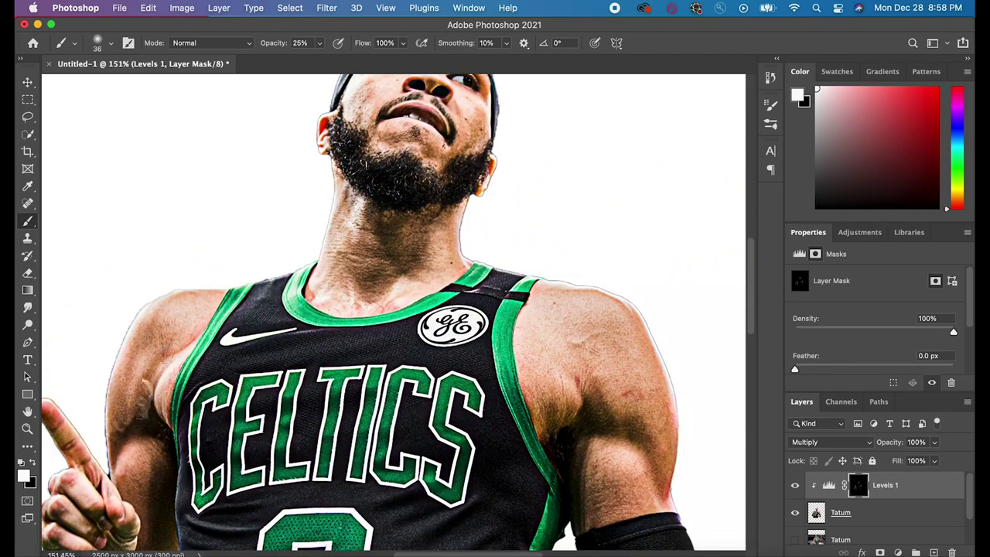
Step: Add a second Levels adjustment above Levels 1, clipped to the Tatum layer, with a black mask and Screen blend mode
scroll(515, 355, down, 6)
key(super+0)
click(892, 489)
click(898, 552)
click(924, 316)
click(829, 442)
click(806, 418)
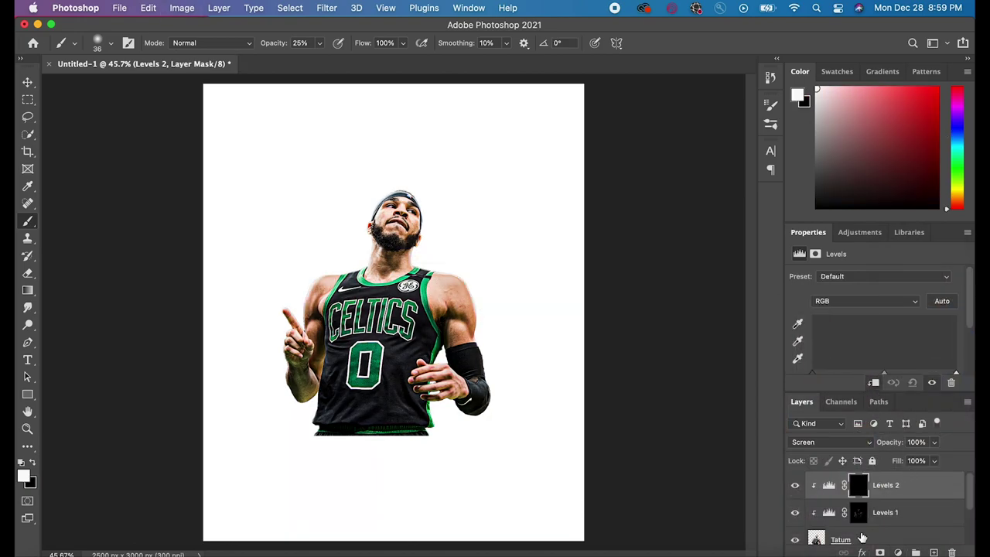
Step: Set the brush opacity to 46% and paint the Levels 2 mask to brighten highlights on the arms, shoulders, neck and face
click(319, 42)
drag(315, 61, 331, 60)
scroll(386, 305, up, 5)
drag(193, 243, 170, 337)
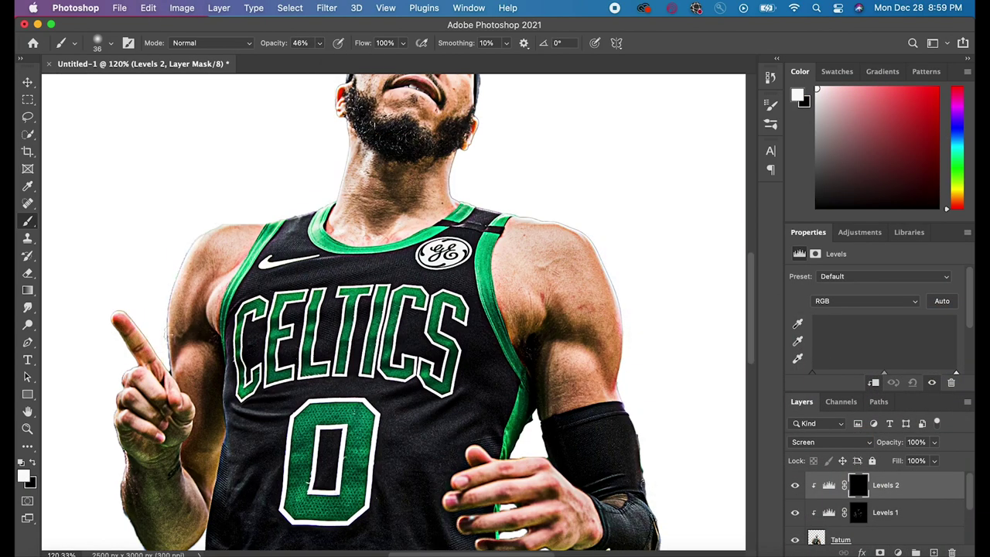
mouse_move(562, 333)
mouse_down()
mouse_move(609, 404)
mouse_move(624, 384)
mouse_move(611, 270)
mouse_move(456, 190)
mouse_move(386, 236)
mouse_up()
scroll(387, 235, up, 3)
mouse_move(386, 139)
mouse_down()
mouse_move(367, 118)
mouse_move(455, 116)
mouse_move(429, 127)
mouse_move(419, 104)
mouse_up()
scroll(380, 217, down, 4)
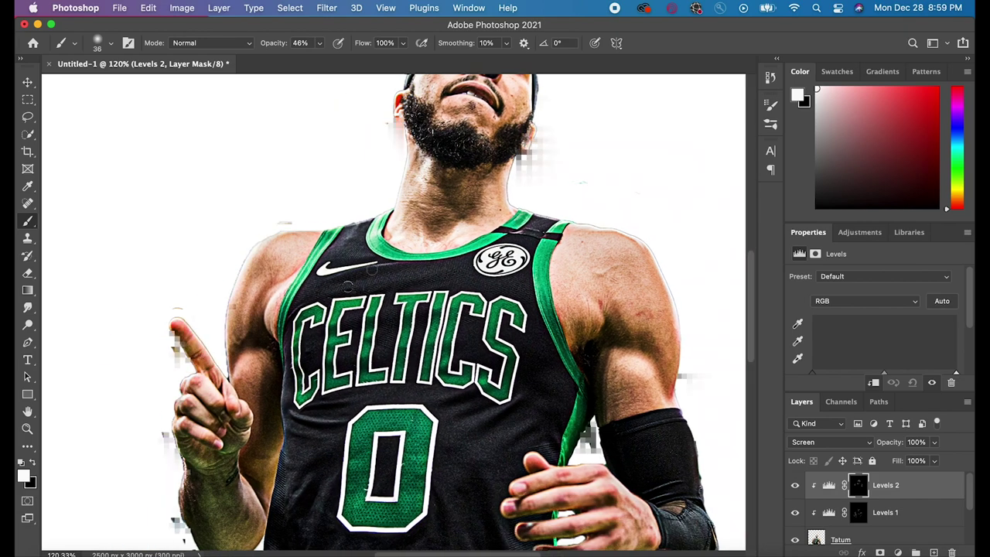
scroll(328, 207, down, 1)
scroll(328, 206, right, 2)
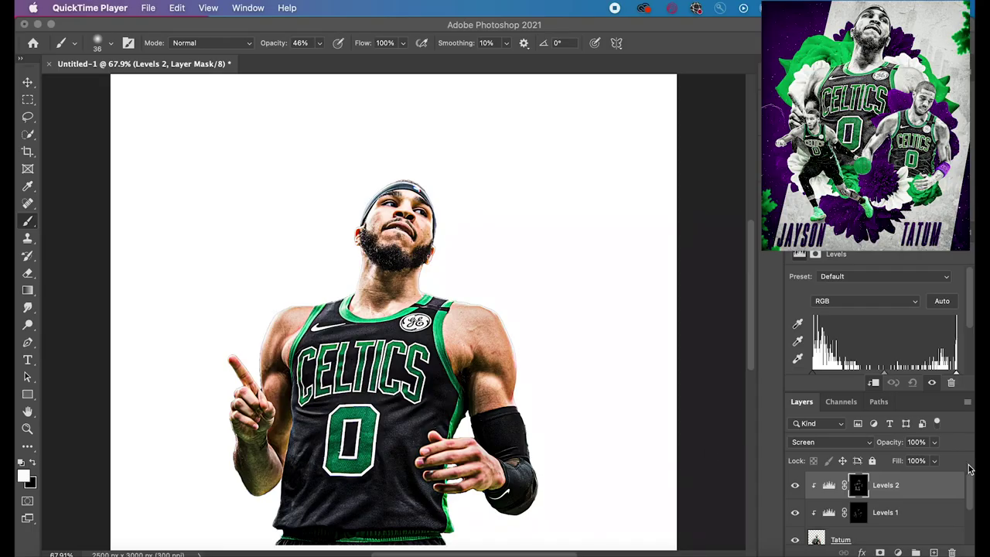
Step: Add a Brightness/Contrast adjustment above Levels 2 with Brightness -11 and clip it to the layers below
click(828, 484)
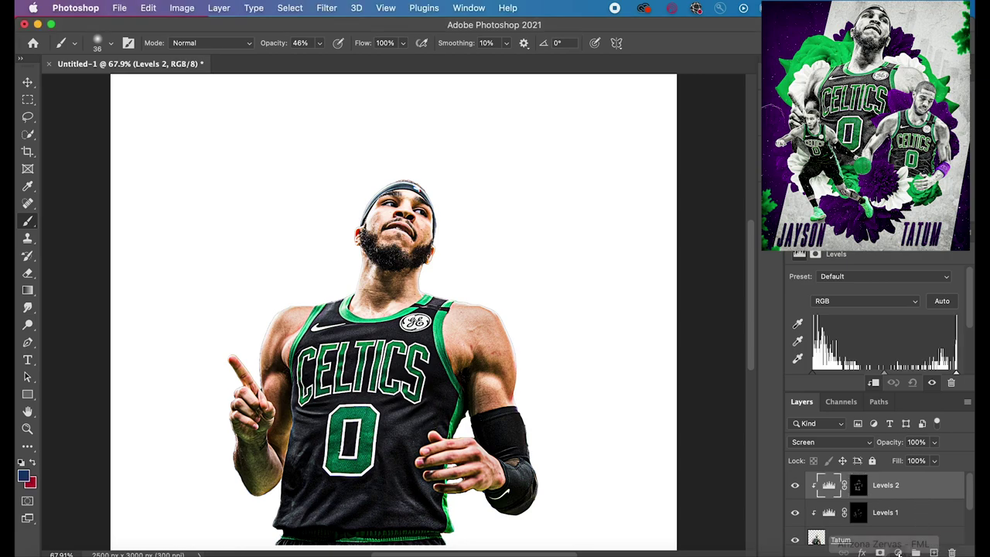
click(898, 552)
click(938, 300)
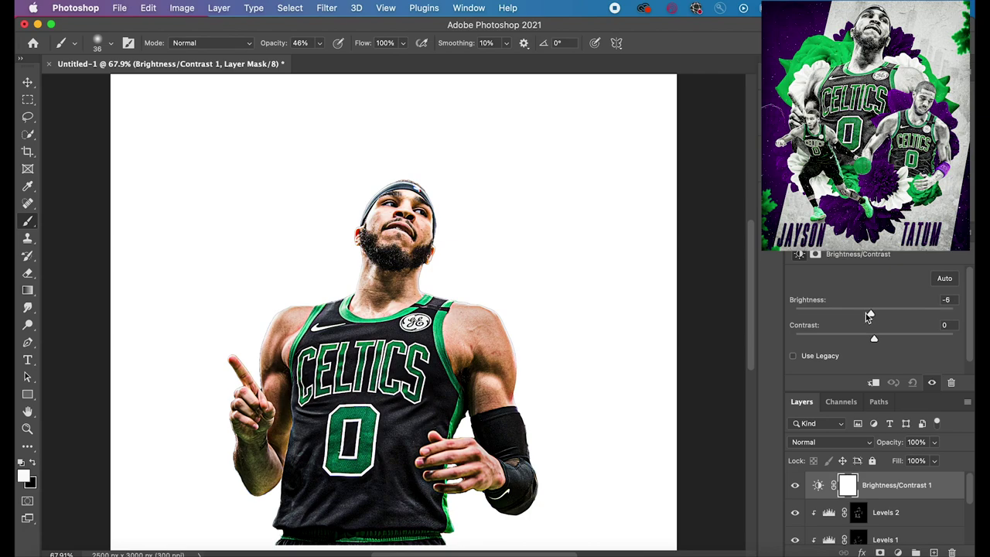
drag(869, 315, 859, 315)
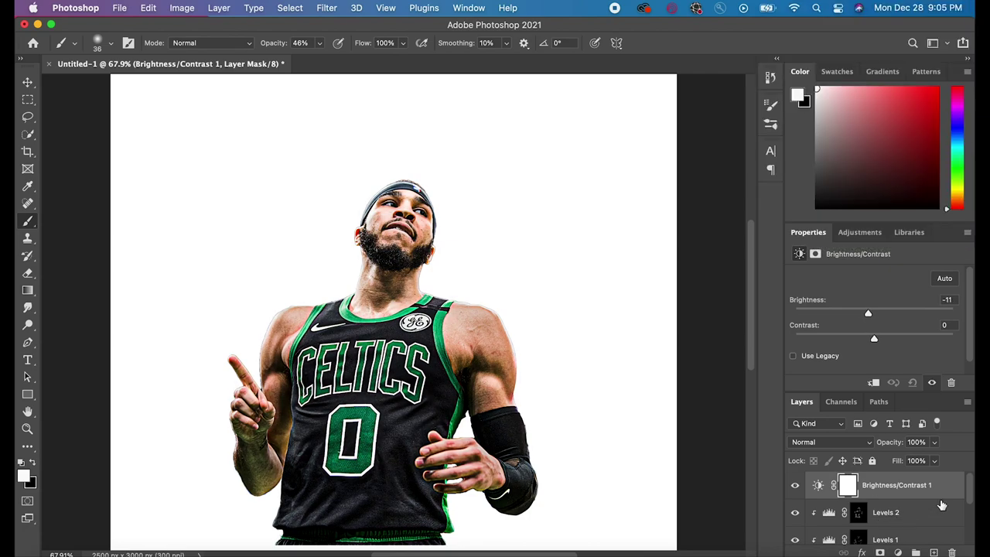
click(874, 382)
Step: Add a Black & White adjustment above Brightness/Contrast 1, clip it to the layers below, and invert its mask to black
click(897, 552)
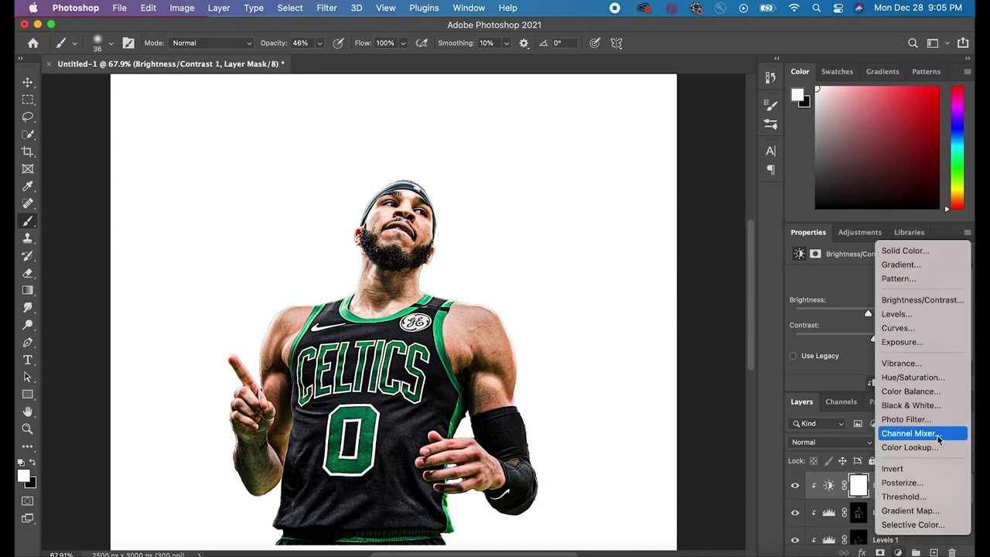
click(934, 406)
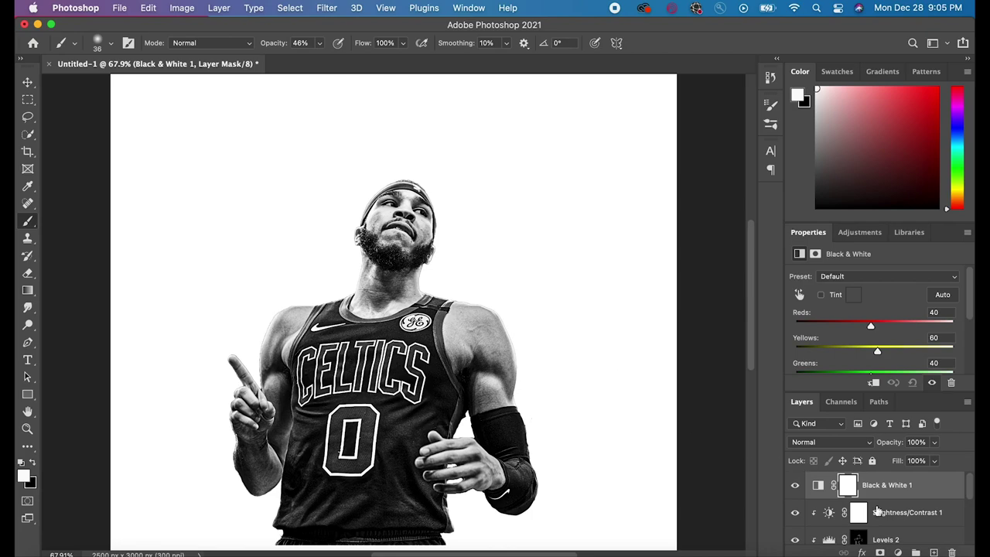
click(875, 382)
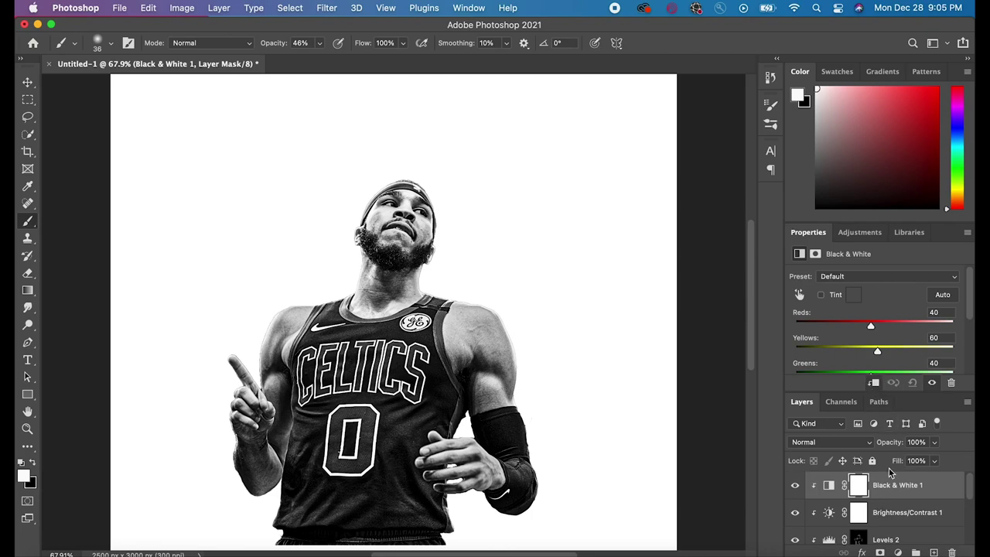
key(super+i)
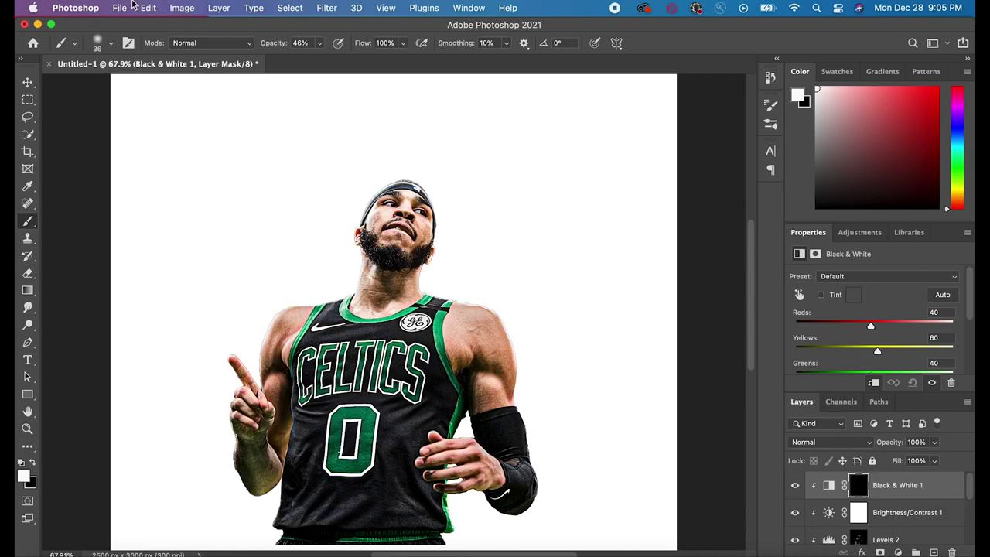
Step: Set the brush to 114 px at 100% opacity and paint the Black & White mask over the player's skin
click(110, 43)
click(134, 85)
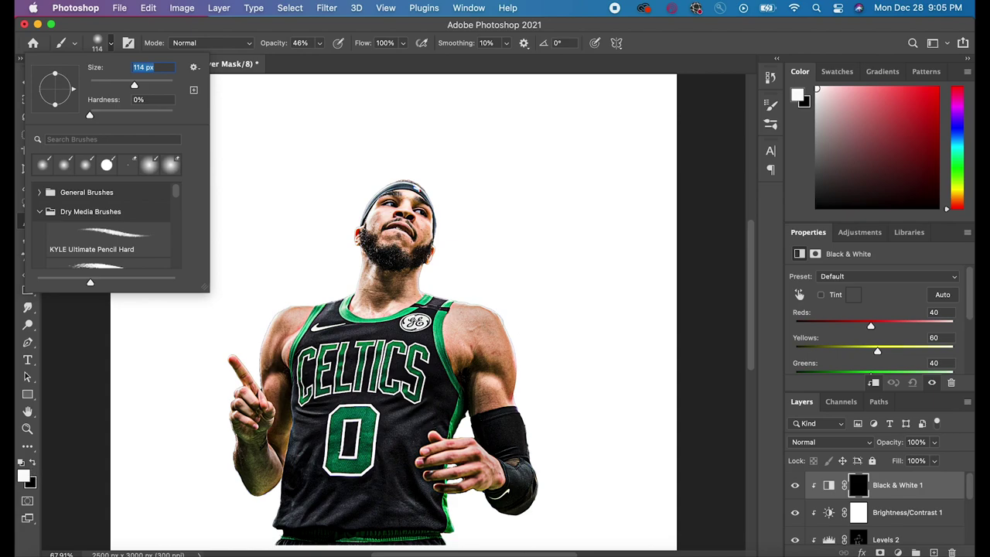
key(Return)
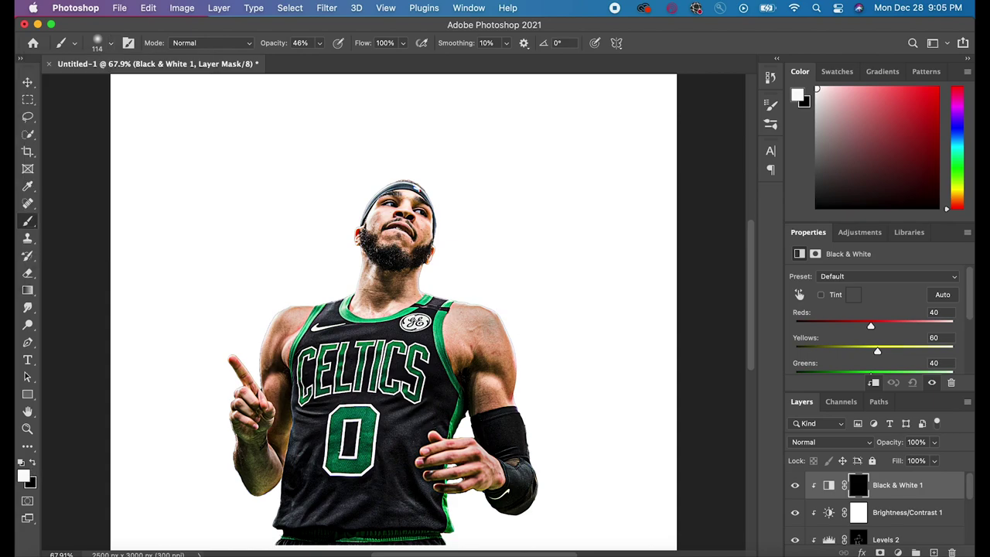
click(320, 43)
drag(320, 60, 457, 62)
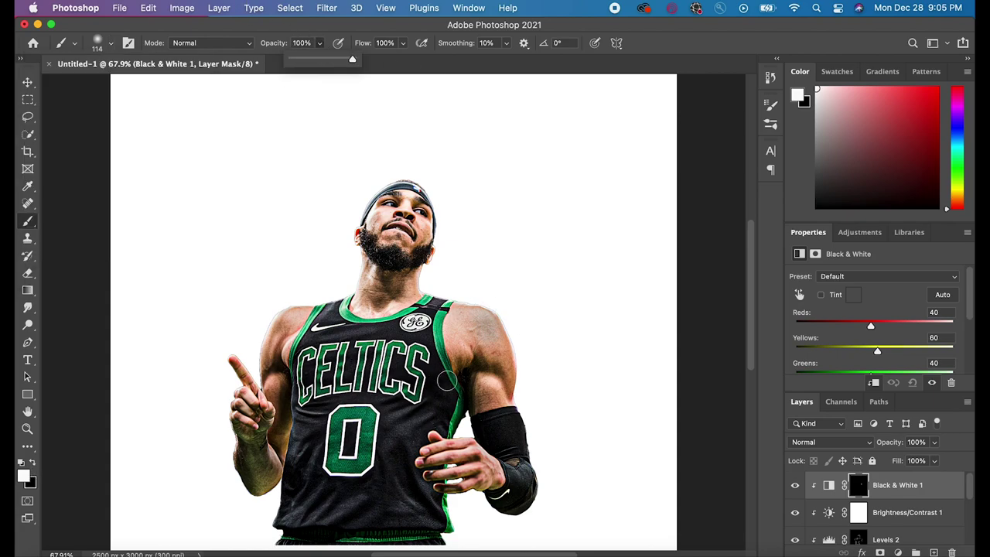
click(485, 324)
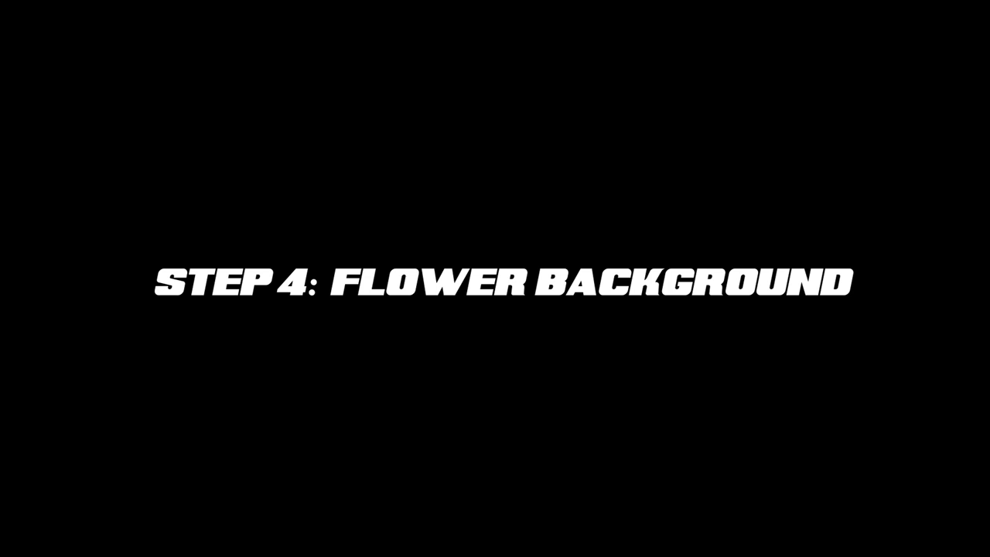
Step: Apply a Gaussian Blur with a 5.0-pixel radius to the tree branch layer
click(326, 7)
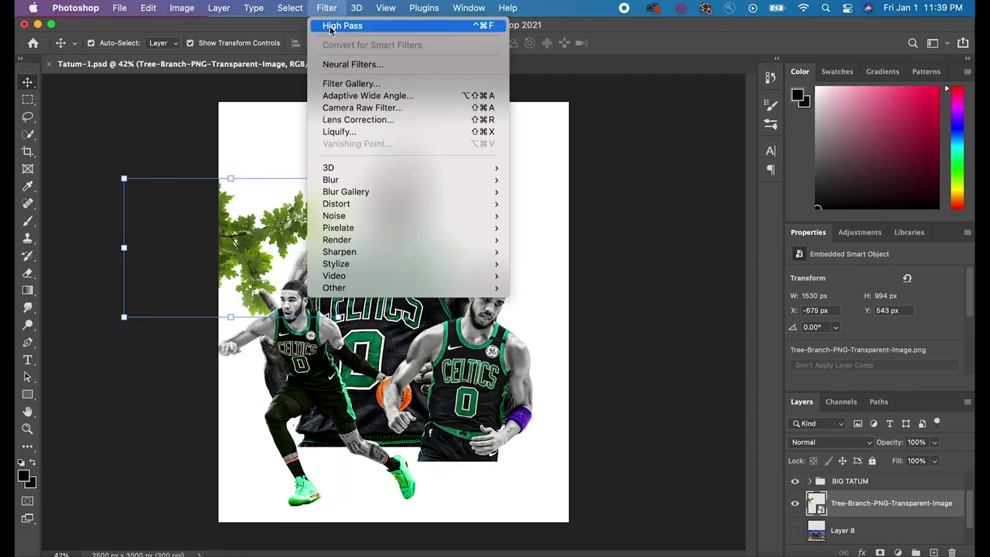
click(541, 228)
drag(688, 328, 671, 328)
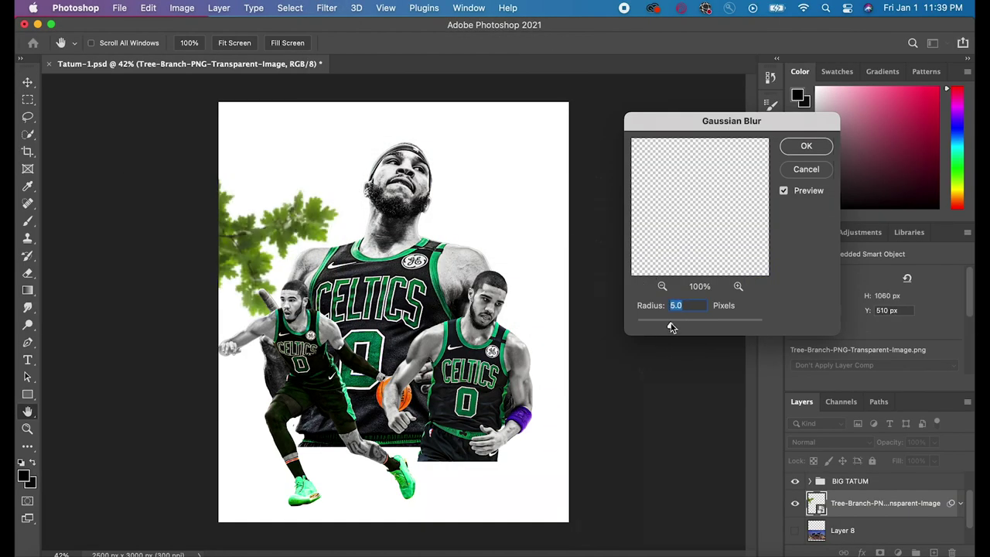
click(806, 145)
Step: Add a Hue/Saturation adjustment above the tree branch with Hue +69 and Saturation +7
click(895, 552)
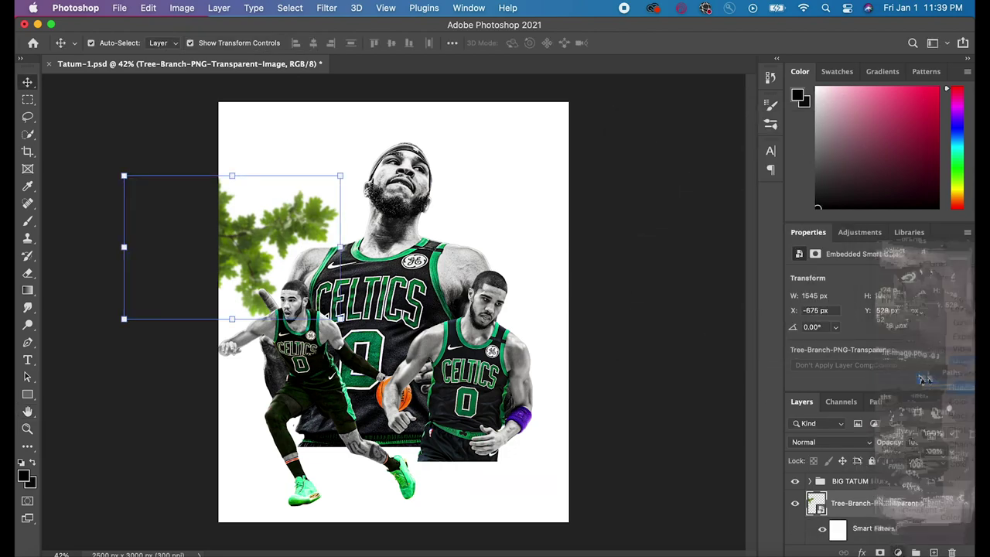
click(875, 325)
scroll(873, 332, down, 2)
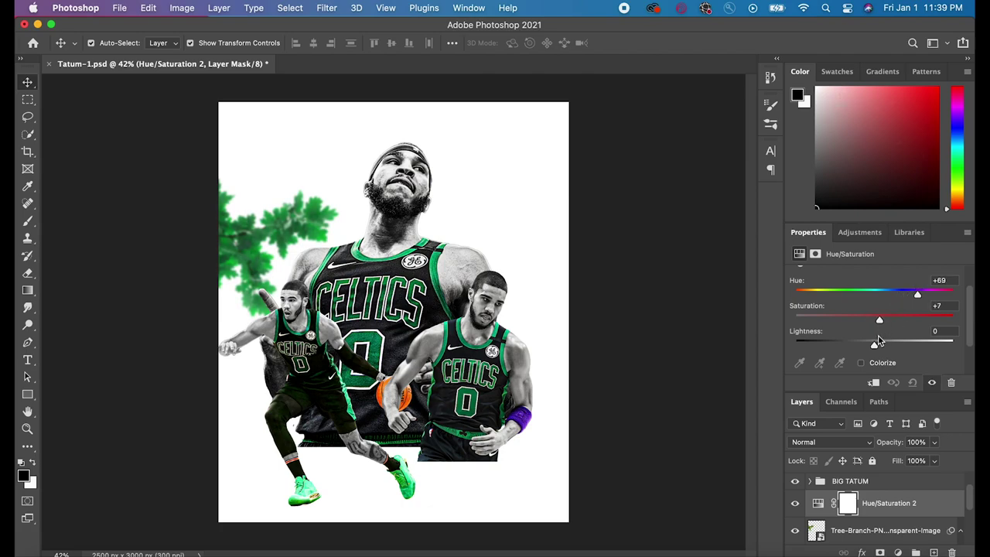
Step: Duplicate the tree branch with its Hue/Saturation adjustment, then rotate and move the copy to the poster's upper right corner
shift+click(893, 530)
right_click(893, 531)
click(773, 417)
click(616, 243)
key(super+t)
drag(309, 224, 575, 230)
drag(624, 371, 324, 162)
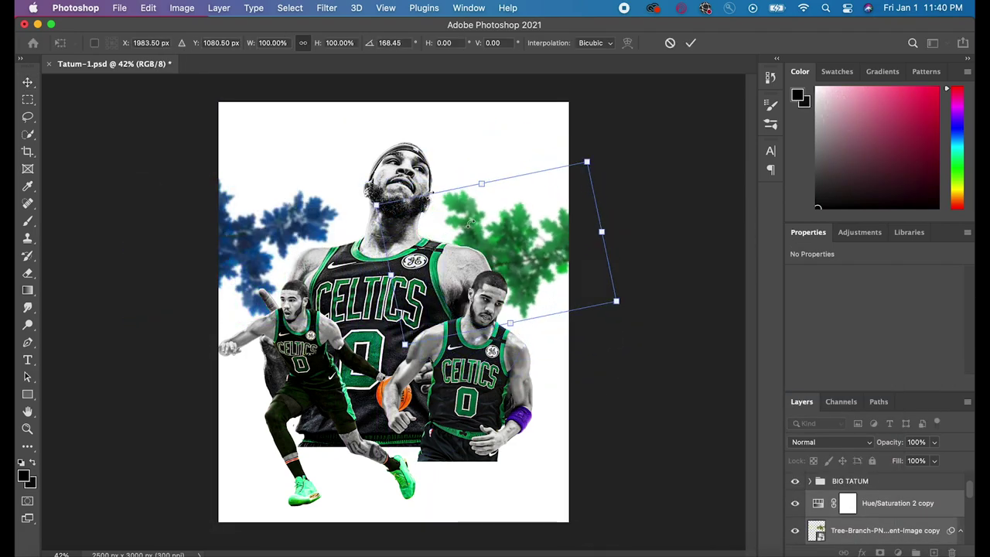
drag(476, 239, 547, 139)
key(Return)
Step: Place the rose image 14.png from the Nature Stock folder in the layers beneath the large player
scroll(872, 502, down, 3)
click(872, 494)
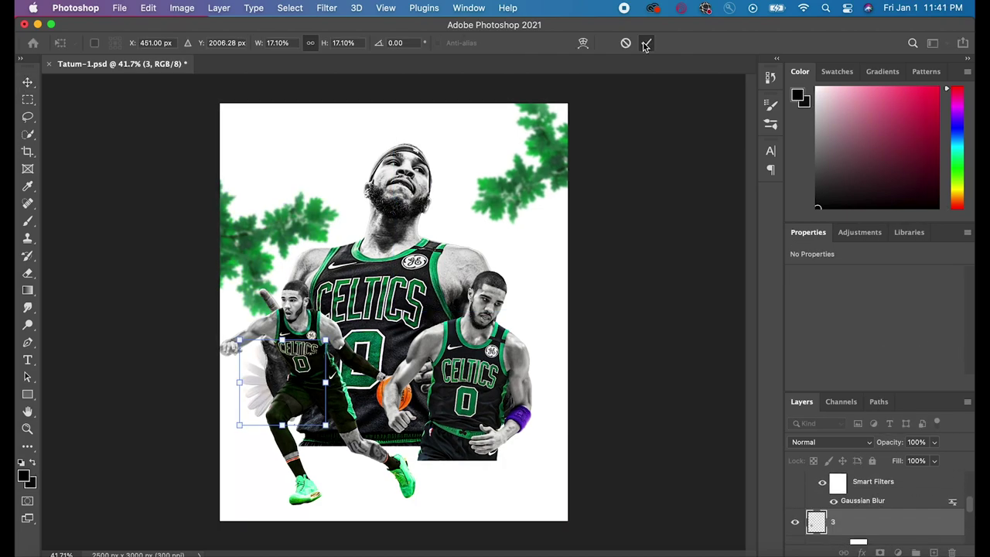
click(119, 7)
click(166, 252)
scroll(235, 304, down, 3)
click(205, 365)
click(546, 496)
Step: Scale the red rose to 38.07% and position it behind the large player's shoulder on the poster's right side
drag(564, 469, 400, 316)
drag(340, 224, 478, 306)
drag(537, 246, 559, 225)
mouse_move(442, 297)
mouse_down()
mouse_move(432, 276)
mouse_move(429, 285)
mouse_up()
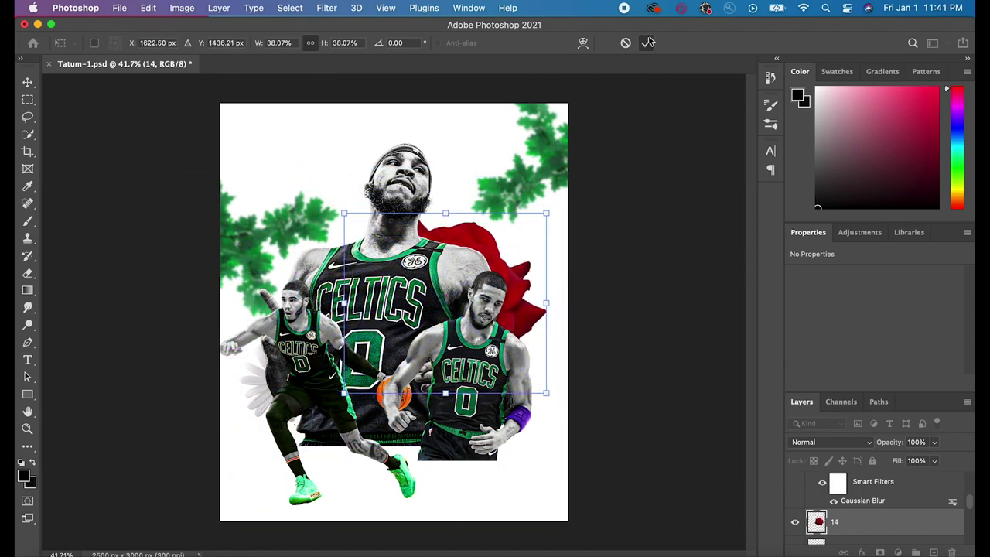
click(647, 43)
Step: Colorize the red rose green with Hue/Saturation at Hue 151, Saturation +86 and Lightness -1
click(182, 8)
mouse_move(198, 43)
click(418, 110)
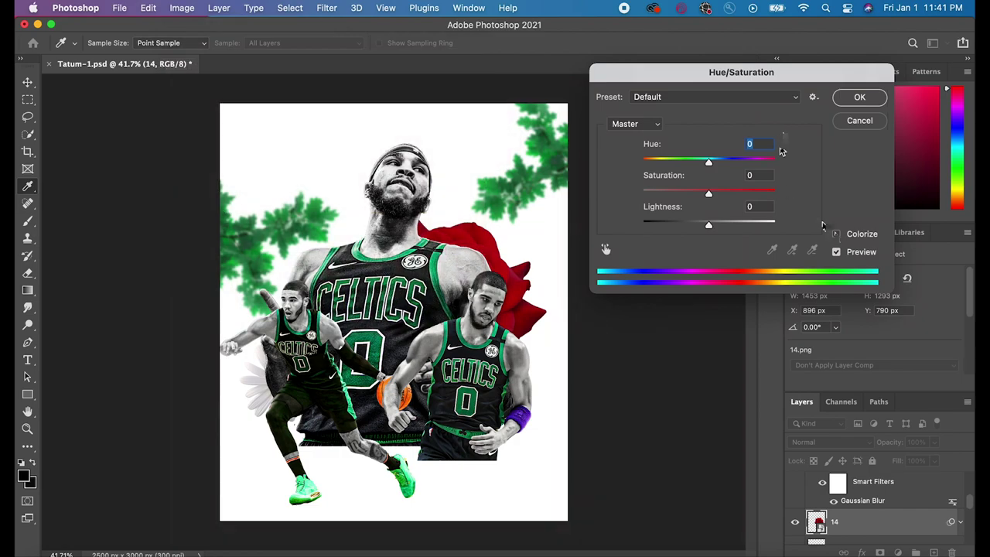
click(836, 233)
drag(769, 162, 674, 162)
drag(675, 194, 755, 194)
click(707, 225)
drag(673, 161, 688, 162)
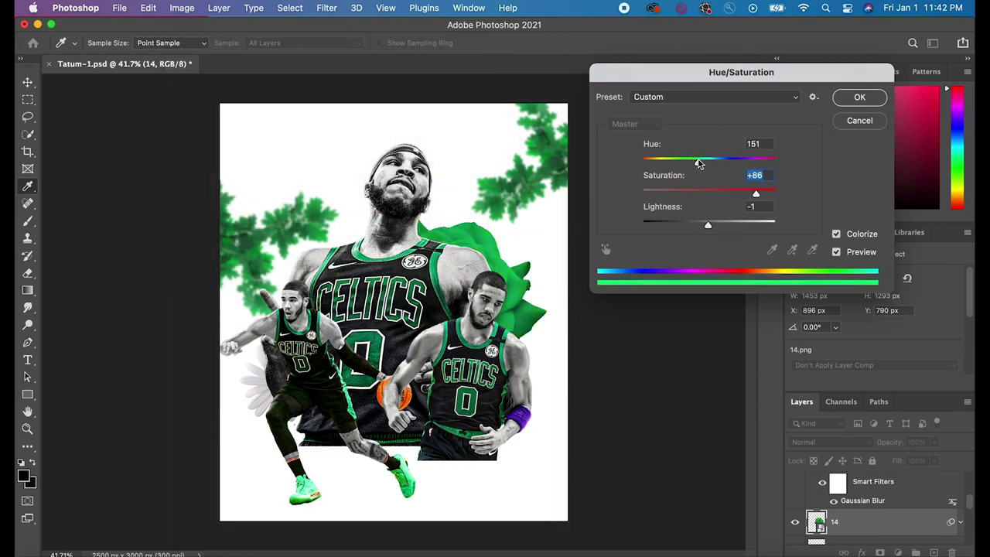
click(860, 98)
Step: Duplicate the green rose, rotate the copy to -44.50° and position it behind the large player's opposite shoulder
key(super+0)
key(super+j)
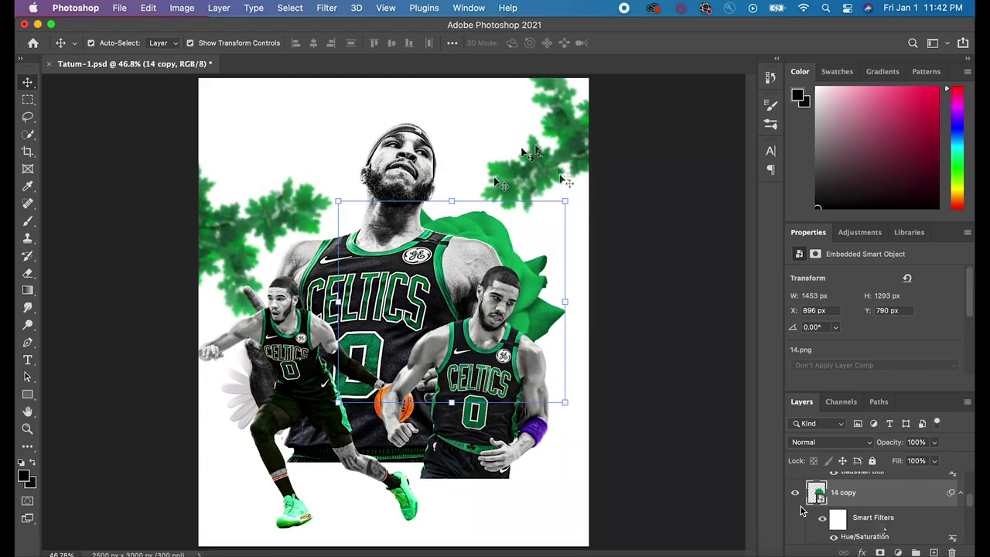
drag(865, 535, 951, 551)
key(super+t)
drag(510, 293, 406, 315)
drag(469, 220, 374, 172)
drag(348, 302, 326, 280)
drag(499, 303, 498, 293)
drag(369, 284, 366, 252)
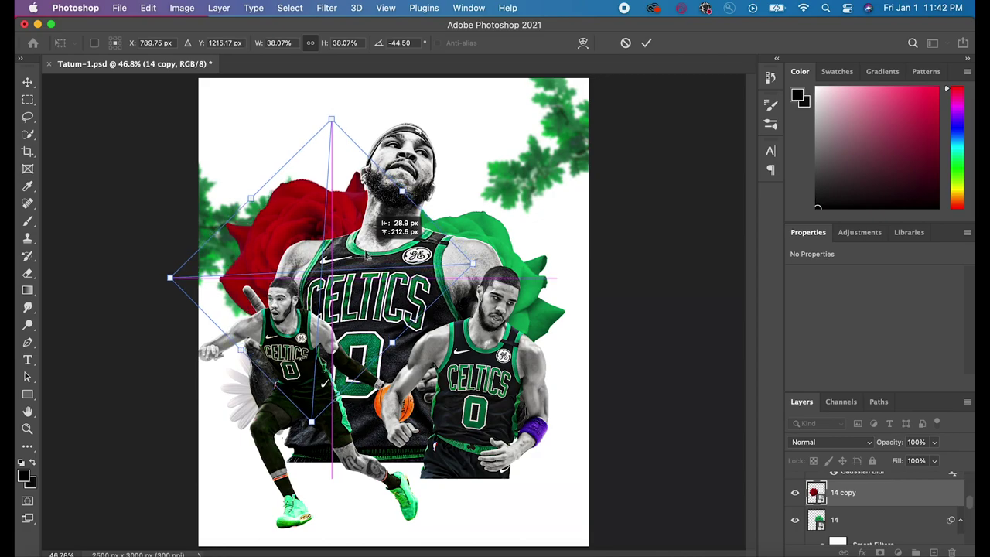
key(Return)
Step: Try placing the Corner Green Bush image, scaled down in the poster's lower left corner, and delete it
click(119, 8)
click(170, 249)
scroll(227, 348, down, 5)
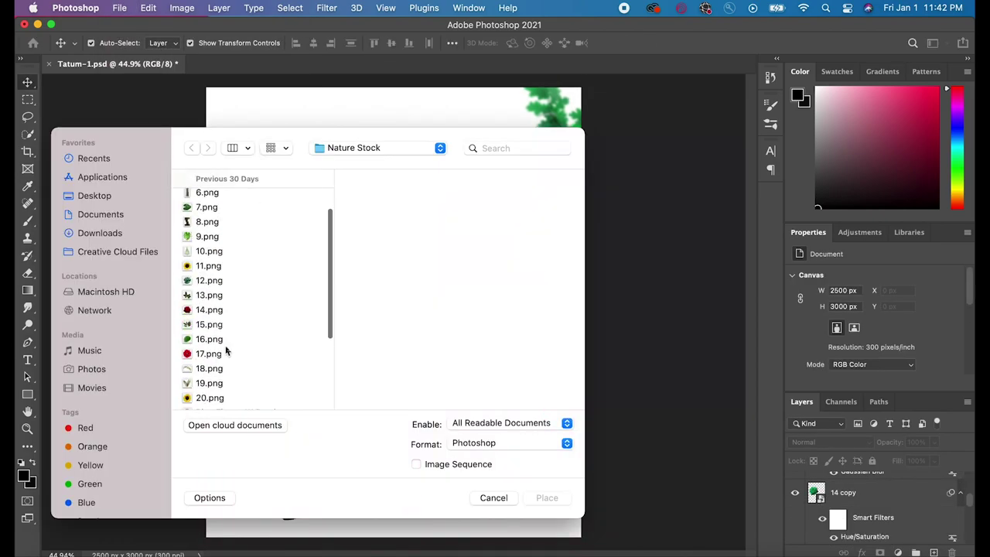
click(227, 351)
scroll(270, 364, down, 4)
click(259, 310)
click(547, 498)
drag(471, 230, 267, 417)
drag(336, 406, 312, 435)
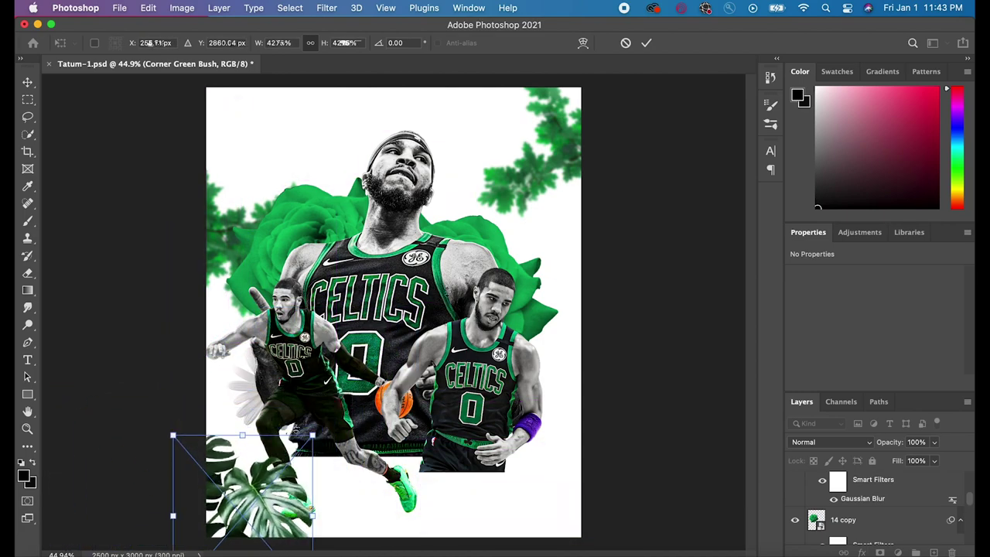
click(646, 43)
scroll(853, 513, up, 3)
key(BackSpace)
Step: Place the Red Flower (3) image as an embedded object in the poster
click(119, 7)
click(174, 257)
click(225, 276)
click(539, 497)
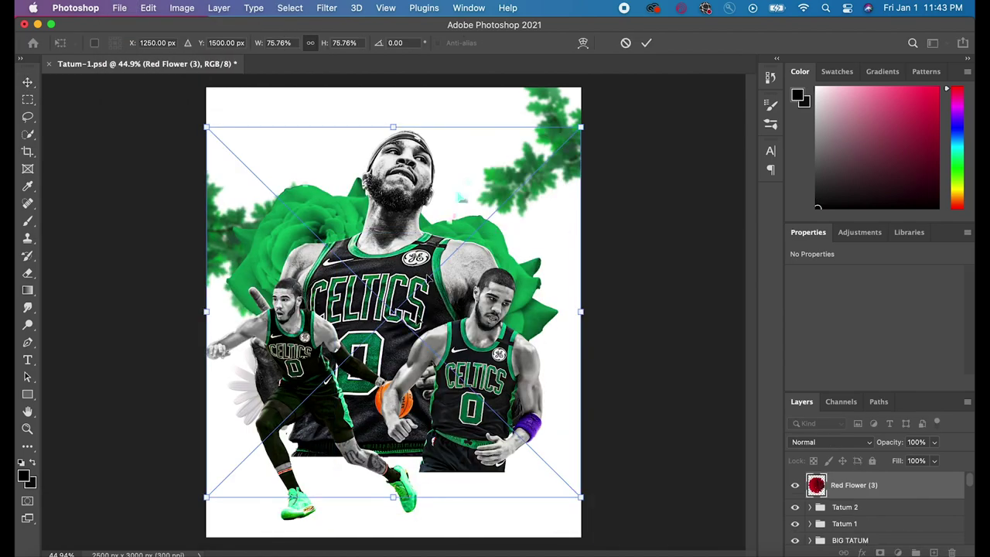
click(646, 44)
Step: Scale the red flower to 36.77%, position it around the running player, and move its layer directly above rose layer 14
key(super+t)
drag(580, 126, 363, 340)
mouse_move(291, 381)
mouse_down()
mouse_move(346, 388)
mouse_move(308, 383)
mouse_up()
drag(372, 346, 402, 315)
drag(342, 376, 339, 363)
key(Return)
drag(853, 487, 859, 497)
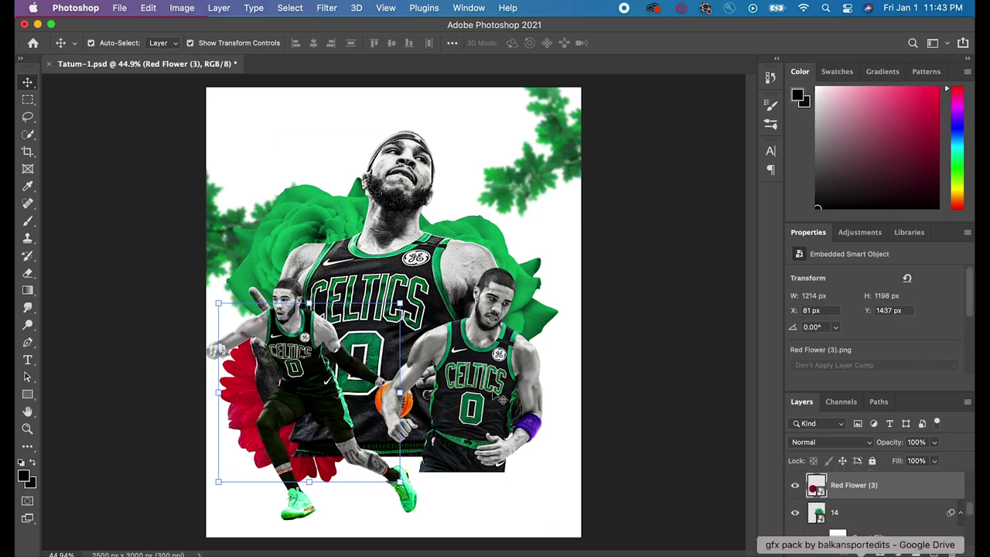
Step: Colorize the red flower dark purple with Hue/Saturation at Hue 275, Saturation +90 and Lightness -47
click(183, 7)
mouse_move(201, 45)
click(371, 111)
click(836, 233)
drag(677, 193, 750, 165)
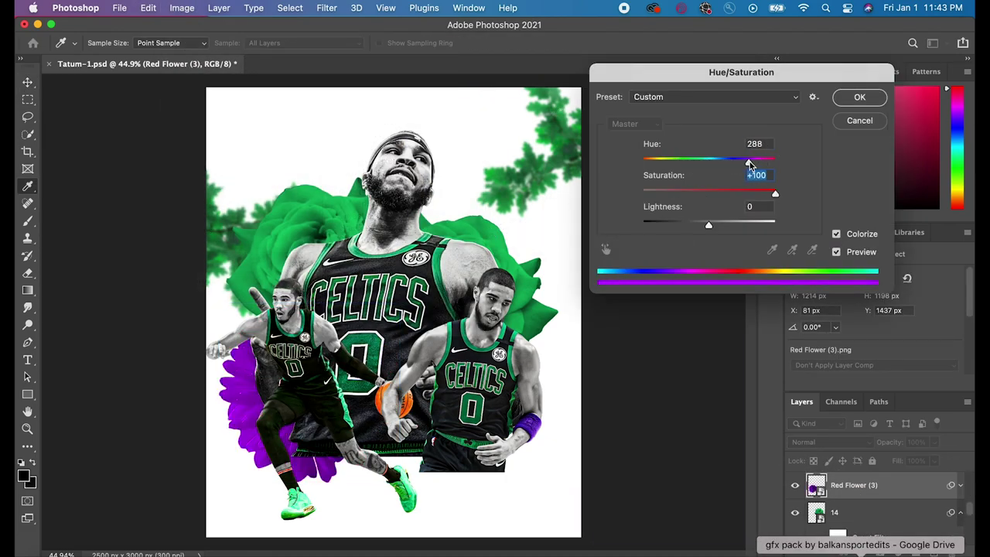
drag(702, 226, 677, 227)
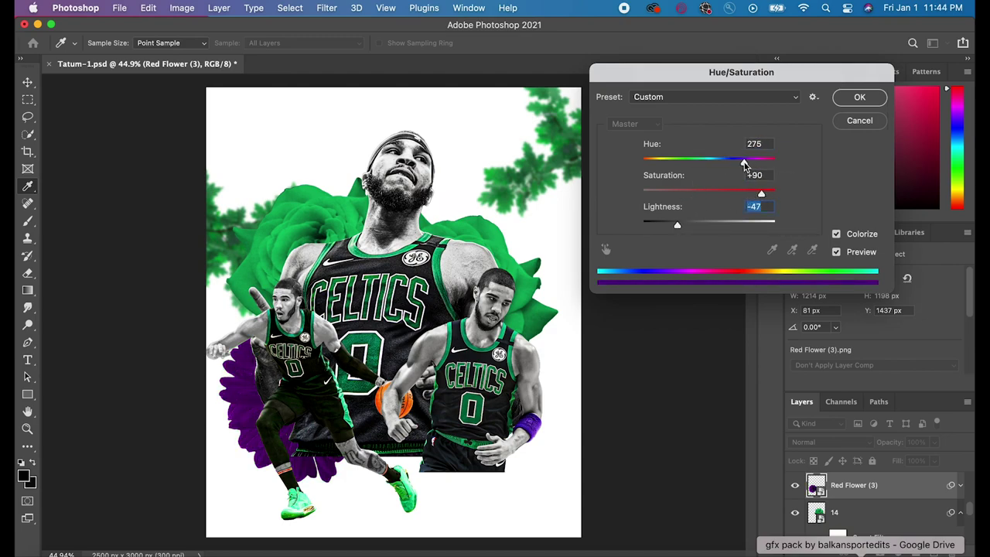
click(859, 97)
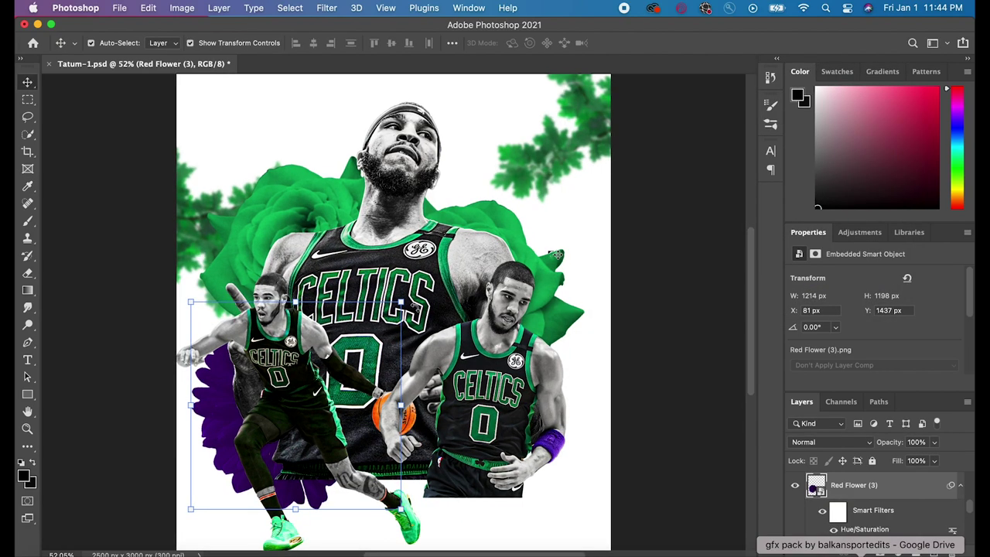
Step: Duplicate the purple flower and move the copy to the poster's bottom centre, beneath the large player's jersey
key(ctrl+t)
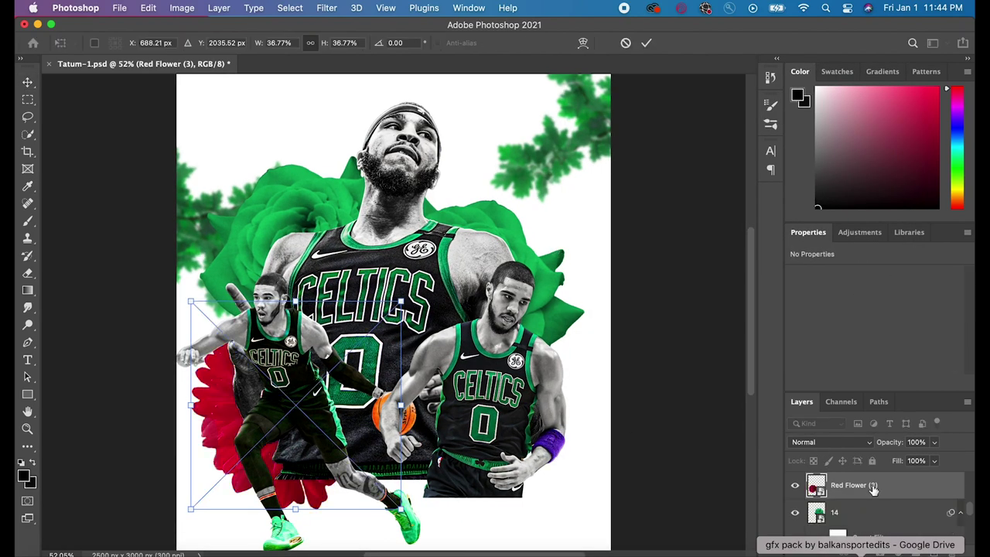
key(Return)
key(super+j)
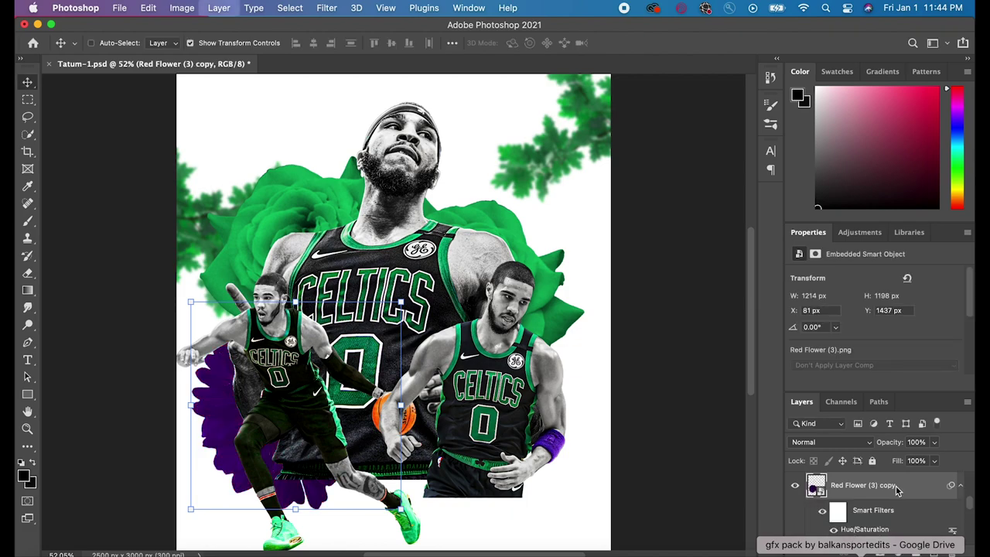
key(super+t)
drag(324, 353, 410, 435)
alt+scroll(529, 220, down, 2)
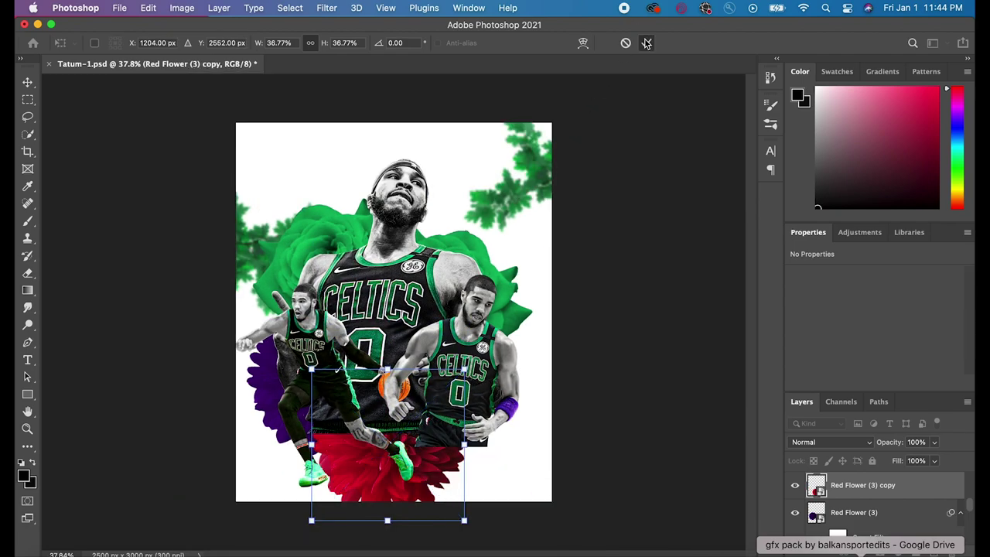
key(Return)
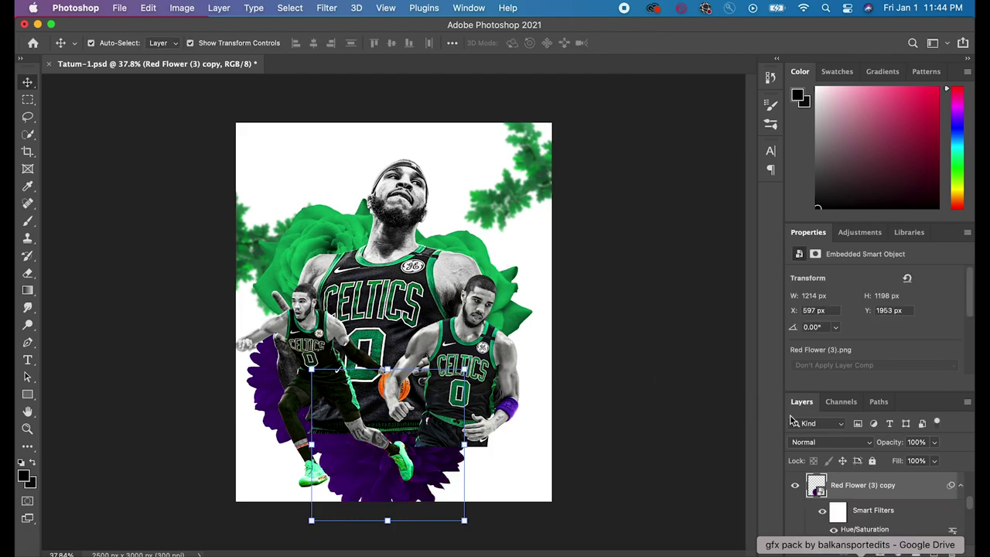
Step: Duplicate the bottom purple flower, move the copy behind the large player's head and rotate it to 21.72°
key(super+j)
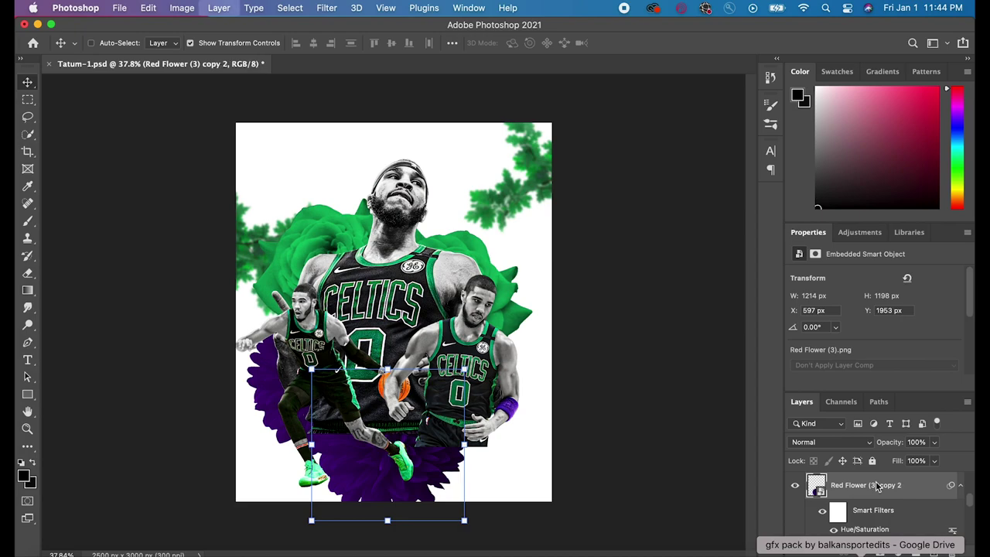
key(super+t)
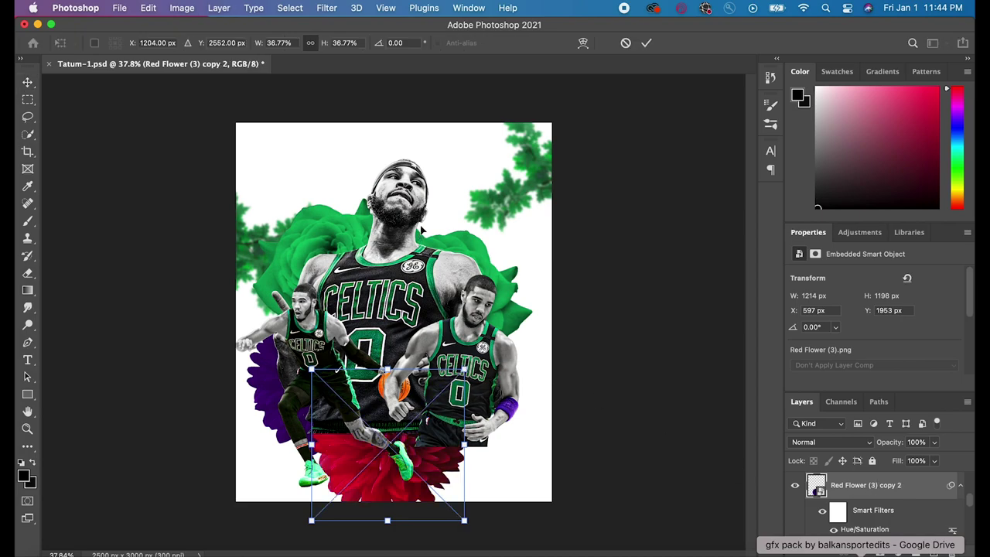
drag(435, 413, 446, 223)
drag(482, 171, 547, 176)
click(647, 44)
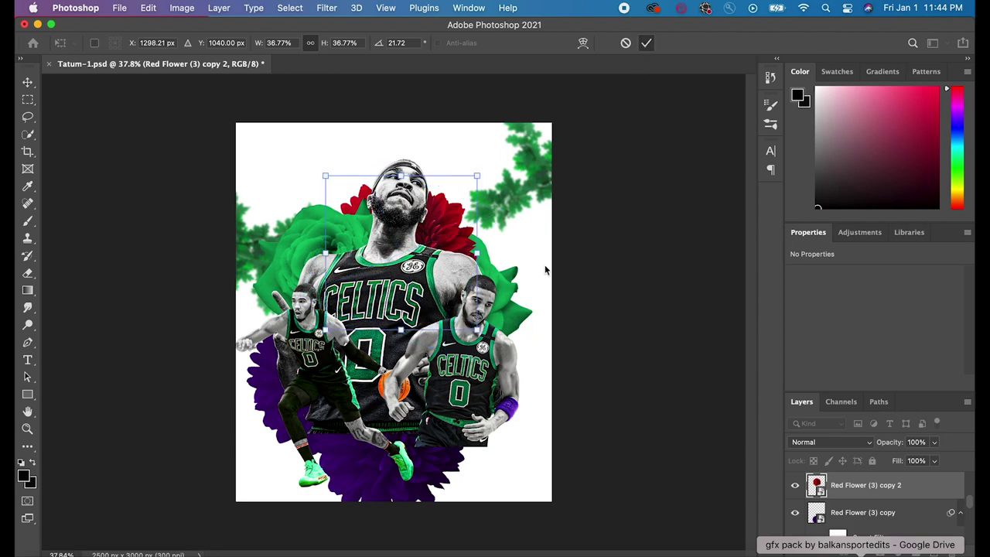
Step: Place the image Red Flower (2).png from the Nature Stock folder into the poster as an embedded object
key(super+plus)
key(super+plus)
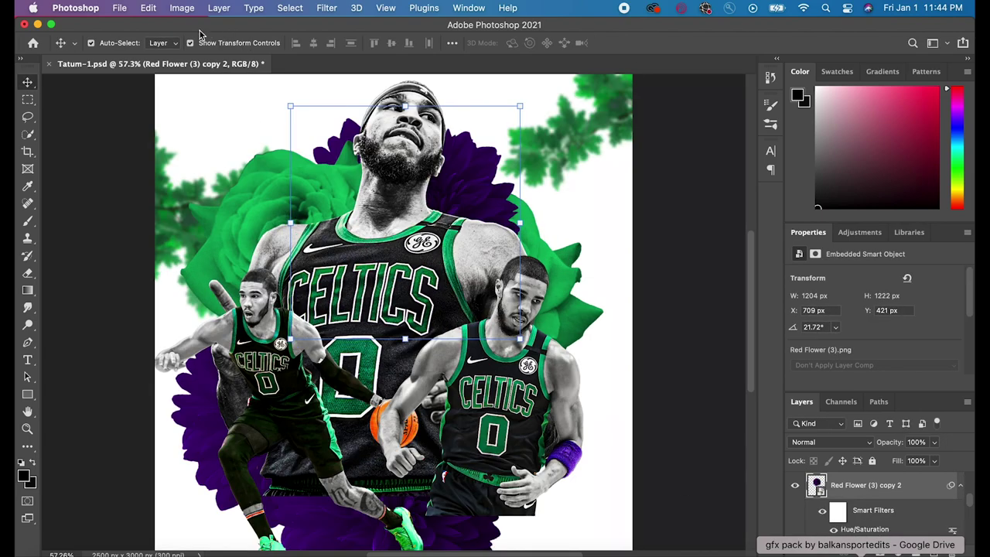
click(120, 8)
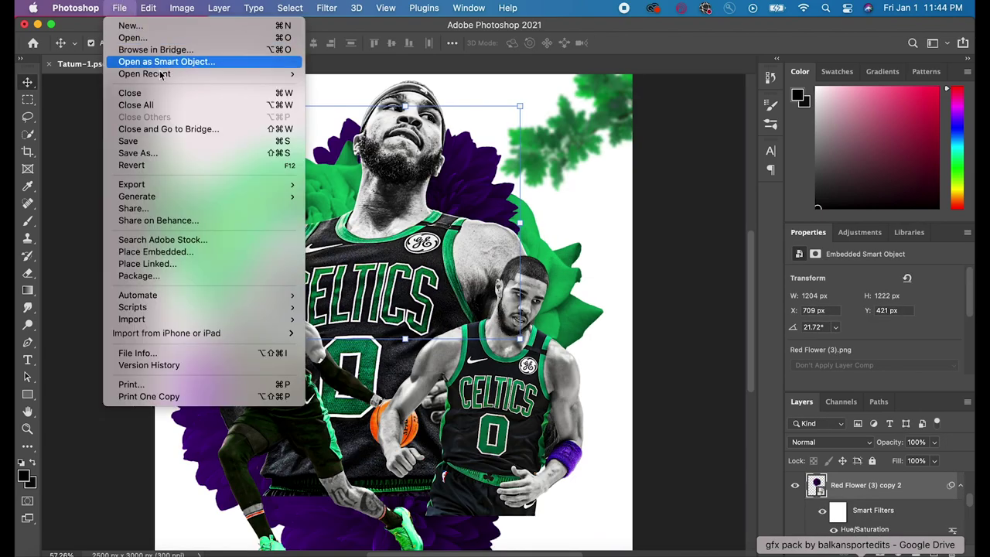
click(165, 252)
scroll(229, 306, down, 10)
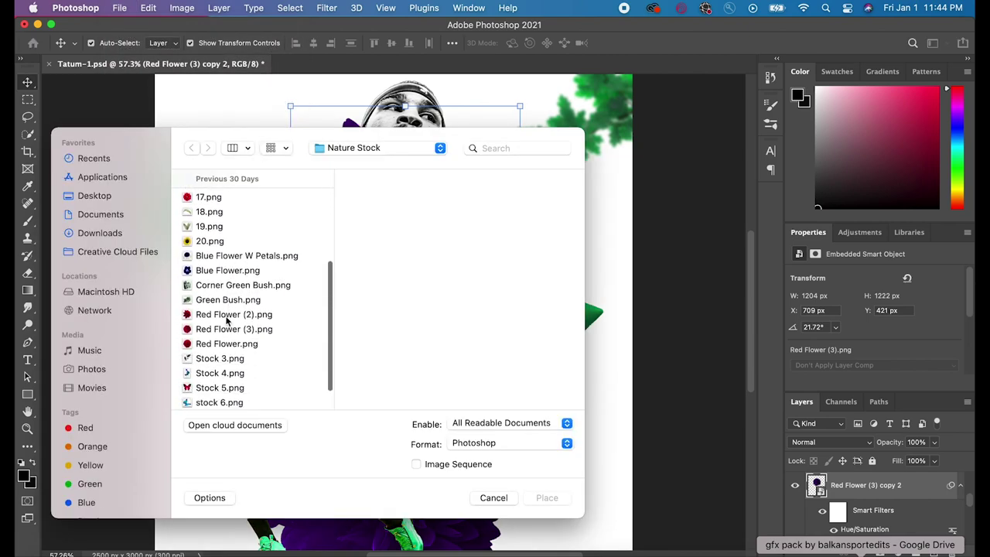
click(225, 328)
click(230, 316)
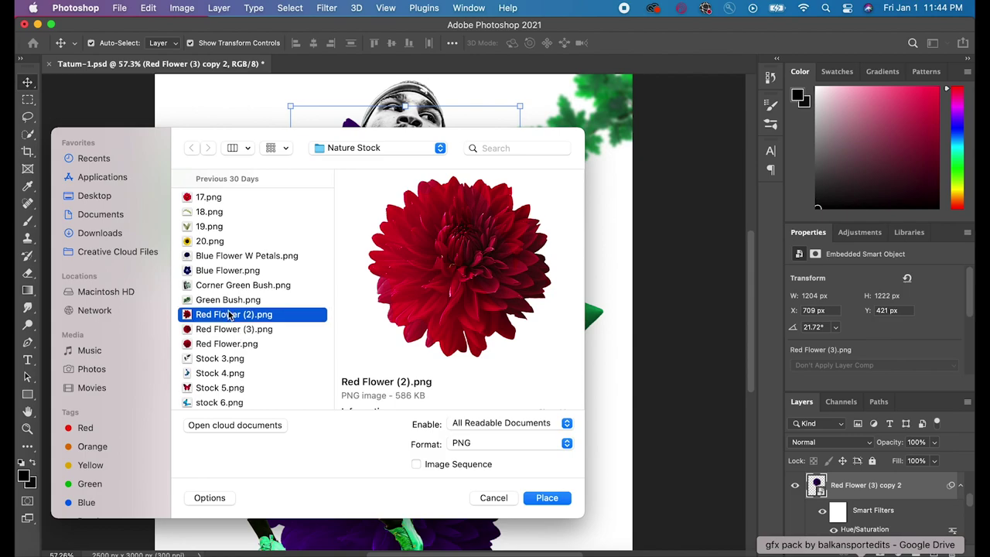
click(548, 497)
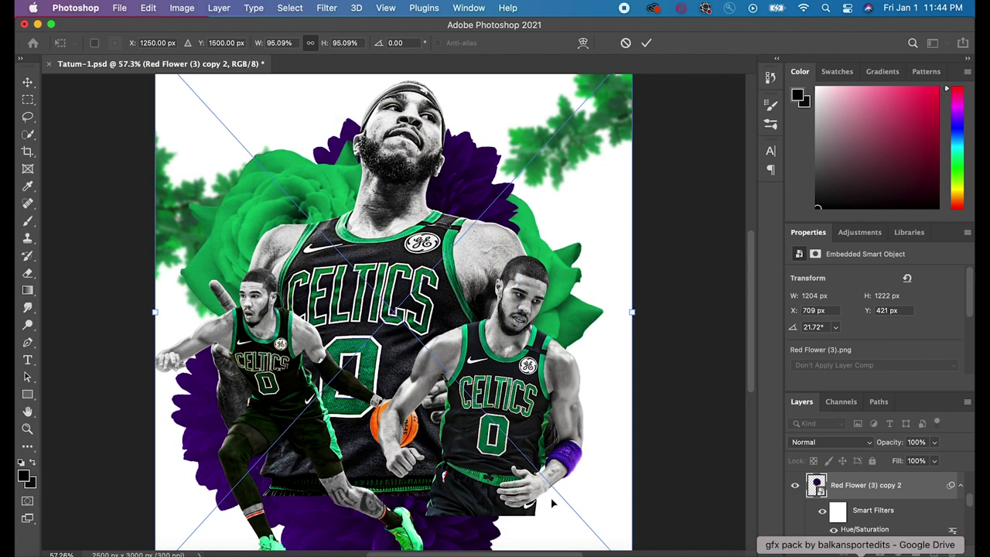
Step: Move the Red Flower (2) layer between the Tatum 1 and BIG TATUM groups
scroll(469, 193, down, 5)
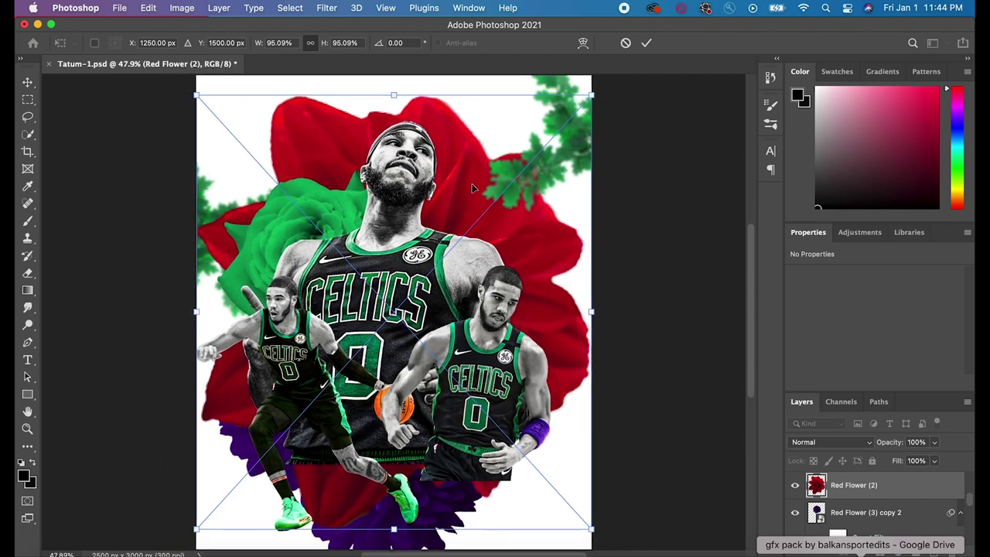
drag(874, 480, 860, 420)
scroll(859, 422, up, 2)
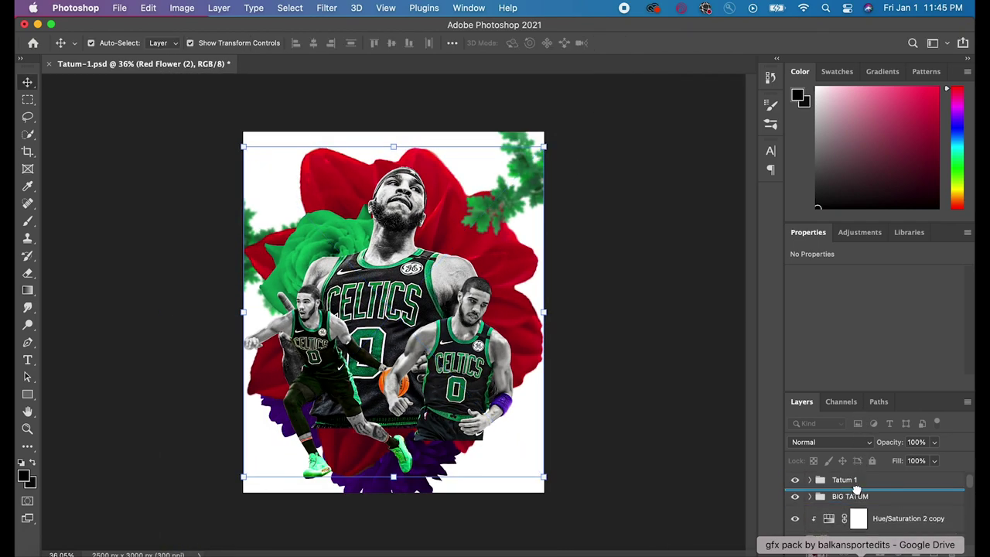
click(854, 501)
Step: Scale the new red flower to 45.34% and position it behind the right-hand player
key(super+t)
drag(544, 146, 385, 319)
drag(332, 370, 486, 314)
scroll(485, 314, up, 2)
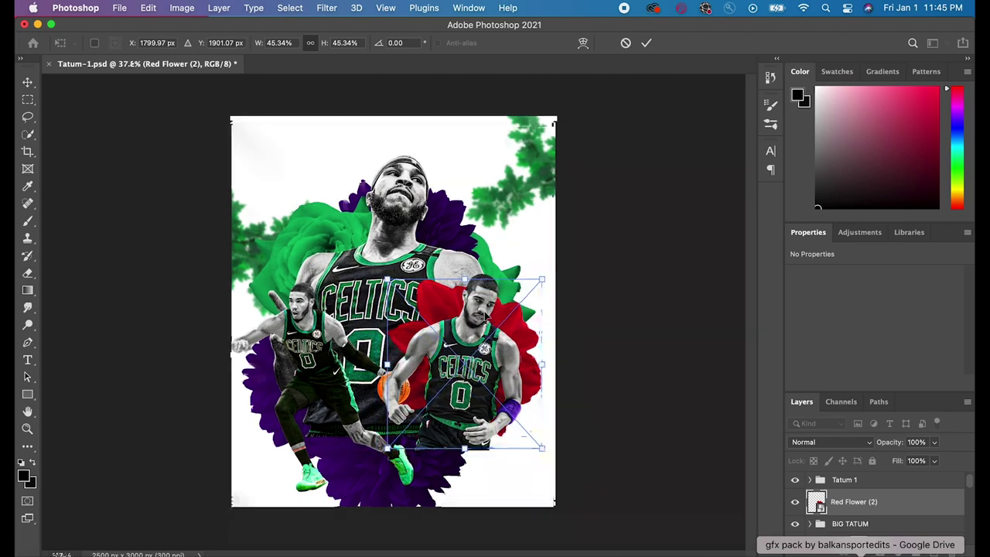
click(645, 43)
Step: Colorize the red flower behind the right-hand player dark purple with a Hue/Saturation adjustment
click(182, 8)
mouse_move(199, 45)
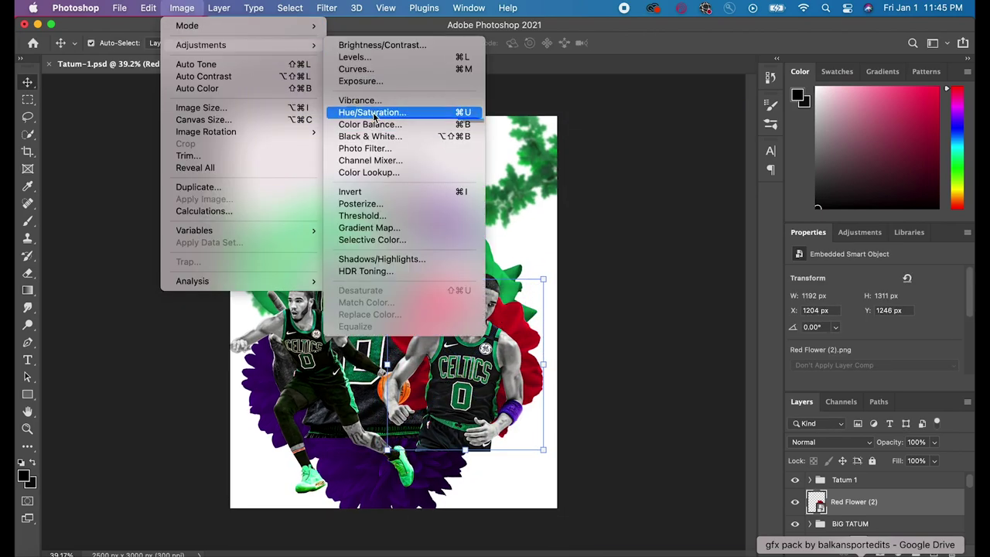
click(376, 106)
click(835, 234)
drag(713, 163, 750, 193)
drag(674, 161, 743, 162)
drag(708, 225, 685, 228)
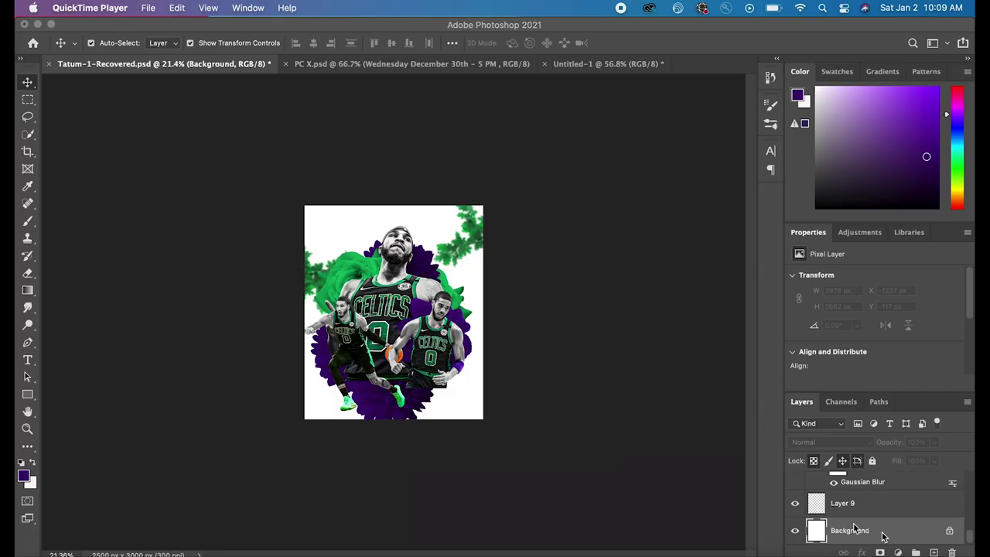
Step: Draw a rectangle about 1428 × 4275 px along the poster's left side, colour it purple and slant its right edge
click(232, 148)
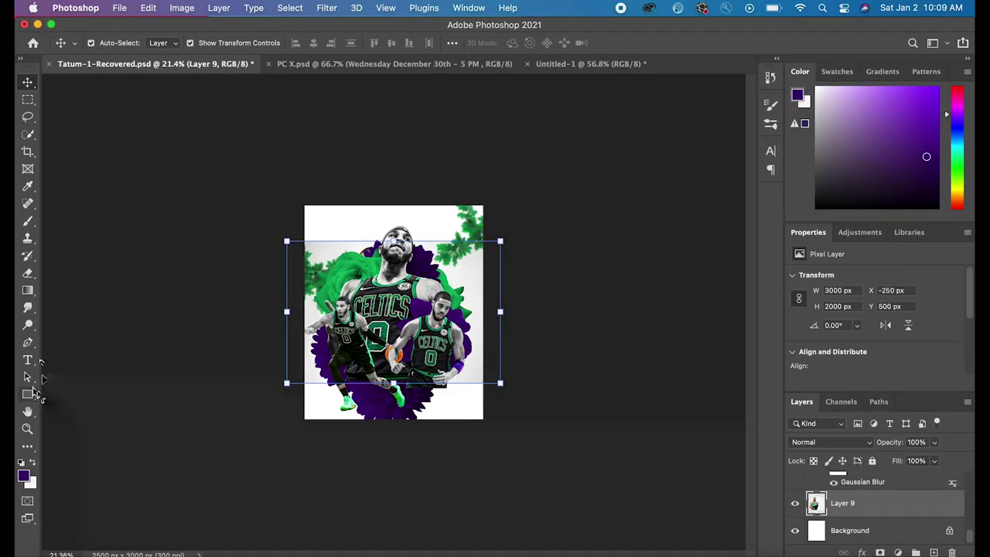
click(27, 394)
drag(267, 191, 368, 495)
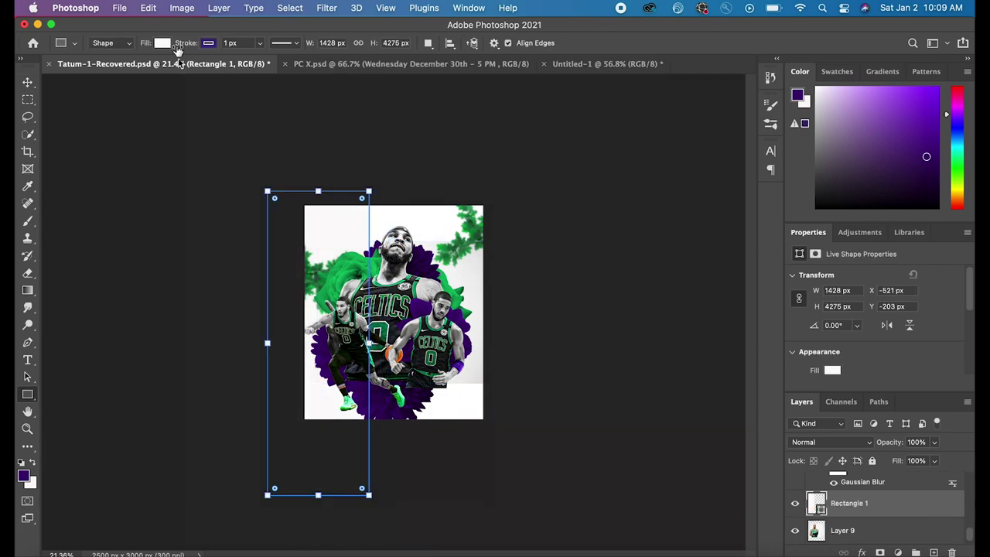
click(210, 42)
click(210, 44)
click(125, 69)
click(237, 40)
Step: Move Rectangle 1 beneath the Layer 9 photo, shift the photo to the poster's upper left and clip it to the rectangle
drag(869, 502, 875, 541)
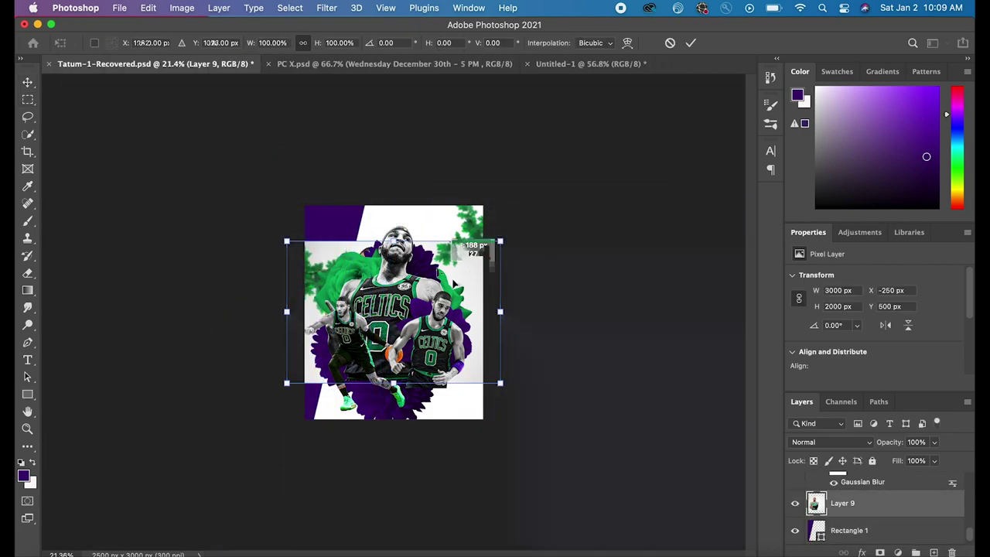
click(691, 43)
right_click(899, 503)
click(784, 325)
Step: Lower the clipped photo's fill to 10% and resize it in the rectangle's upper part
click(934, 461)
drag(936, 478, 882, 479)
key(super+t)
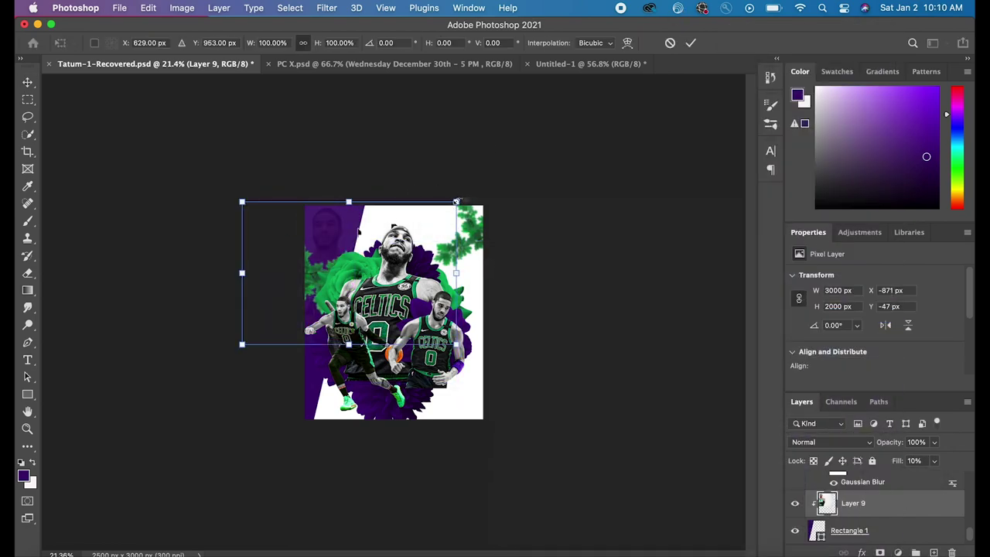
click(570, 290)
Step: Switch to Safari and replace the Google search with one for td garden
click(103, 554)
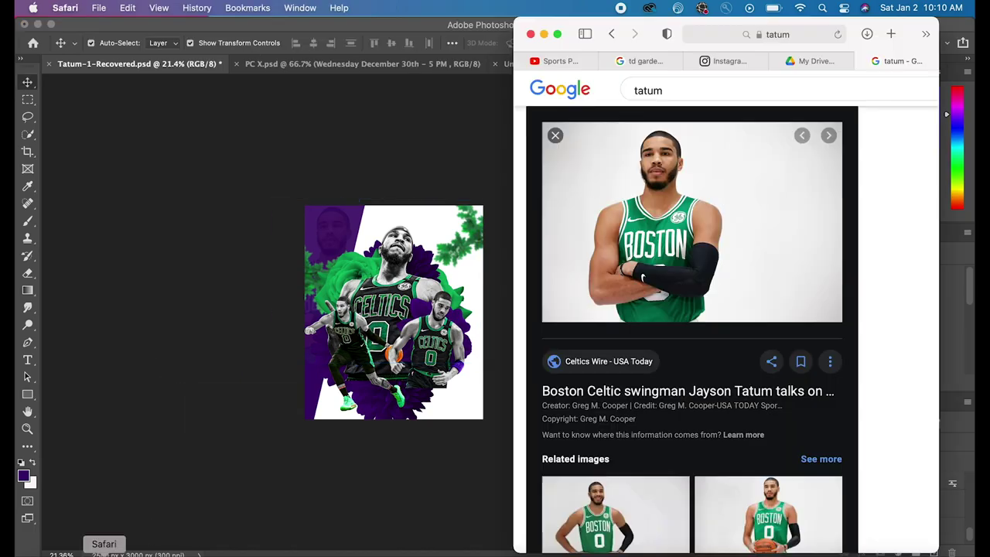
scroll(644, 301, down, 5)
click(644, 302)
click(685, 91)
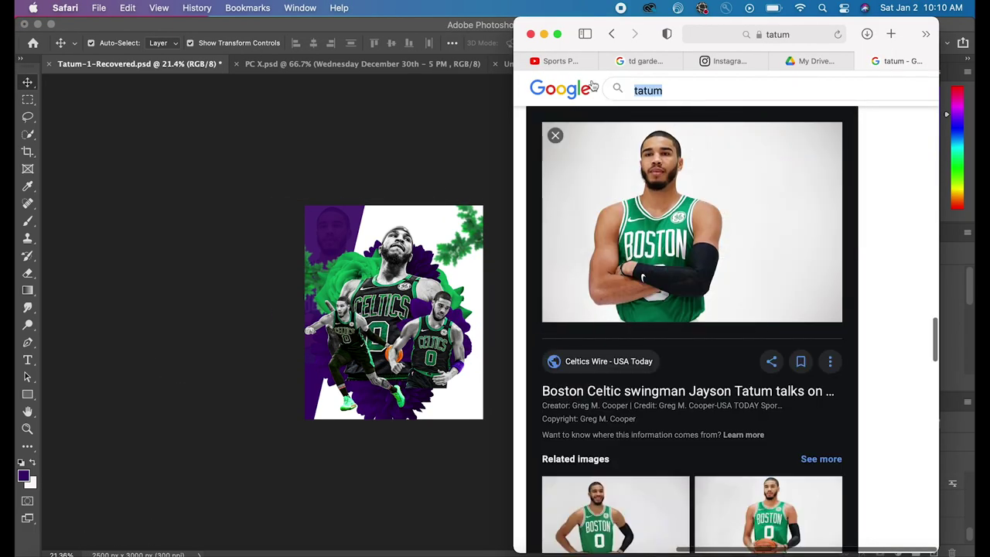
text(td)
click(727, 113)
Step: Open a picture from the search results and copy it into the poster
scroll(658, 256, down, 3)
click(858, 256)
click(881, 418)
click(867, 456)
scroll(886, 314, right, 3)
click(773, 421)
Step: Move the pasted picture to the poster's lower left and clip it to Rectangle 1
drag(745, 212, 329, 392)
mouse_move(854, 485)
mouse_down()
mouse_move(858, 533)
mouse_move(858, 499)
mouse_up()
drag(363, 381, 346, 372)
Step: Lower the pasted picture's fill to 7% and enlarge it to 1460 × 1095 px in the poster's lower-left corner
drag(934, 460, 887, 480)
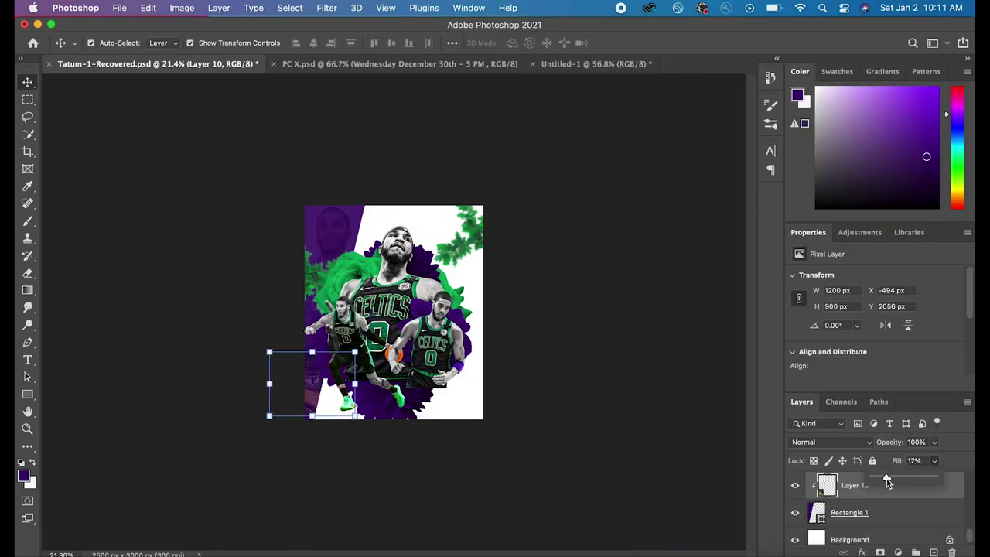
drag(312, 416, 313, 428)
drag(325, 394, 323, 398)
click(689, 42)
scroll(664, 185, up, 3)
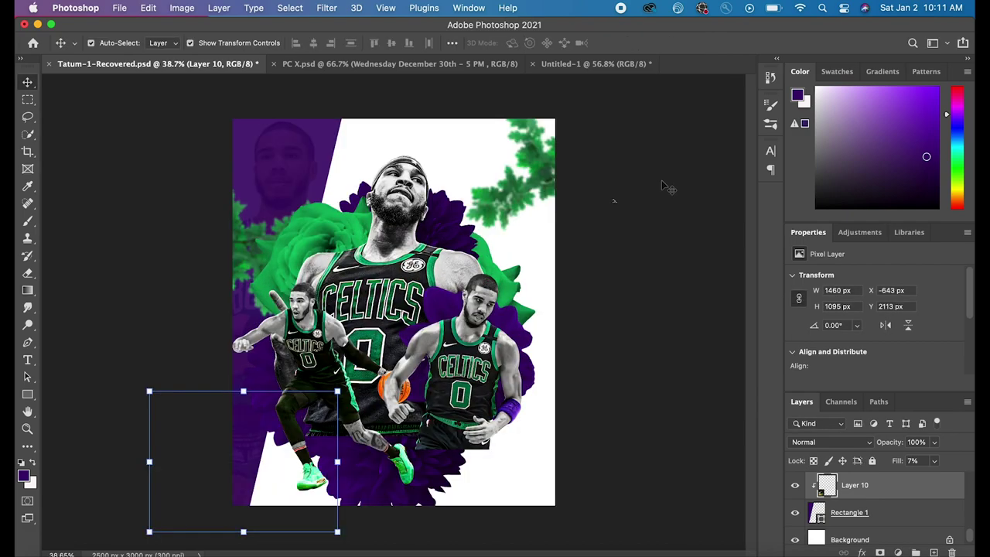
click(665, 185)
click(850, 485)
click(915, 552)
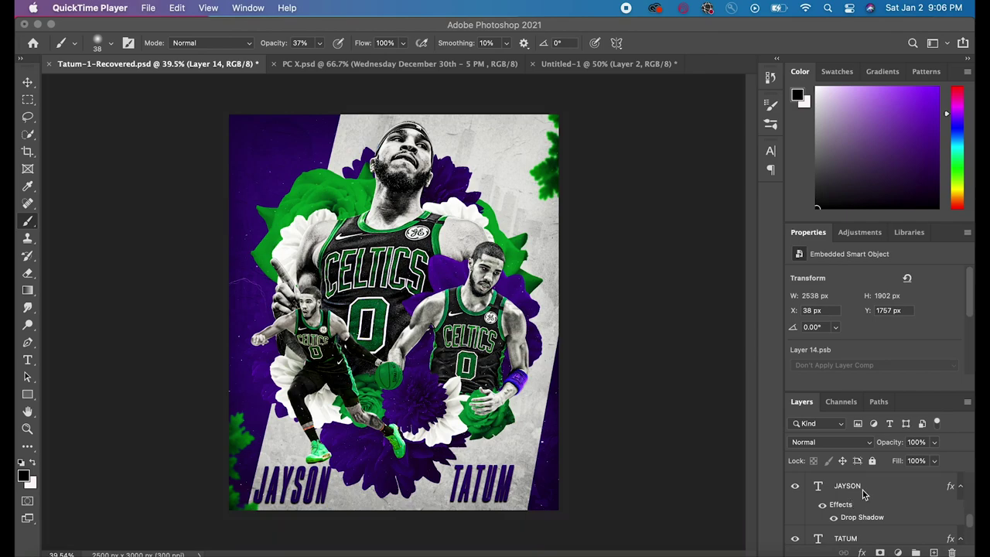
Step: Examine the font, style and size settings of the JAYSON text layer
click(858, 489)
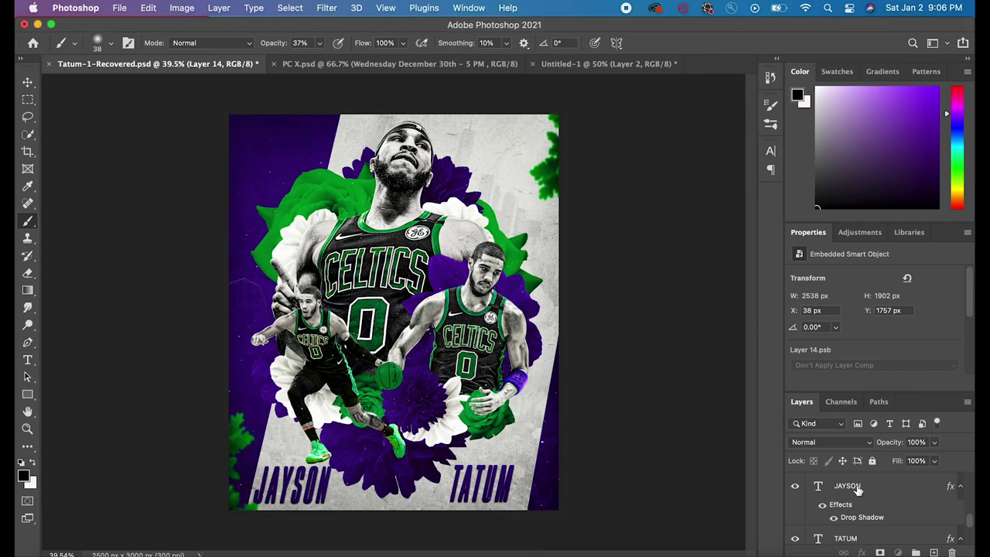
click(872, 489)
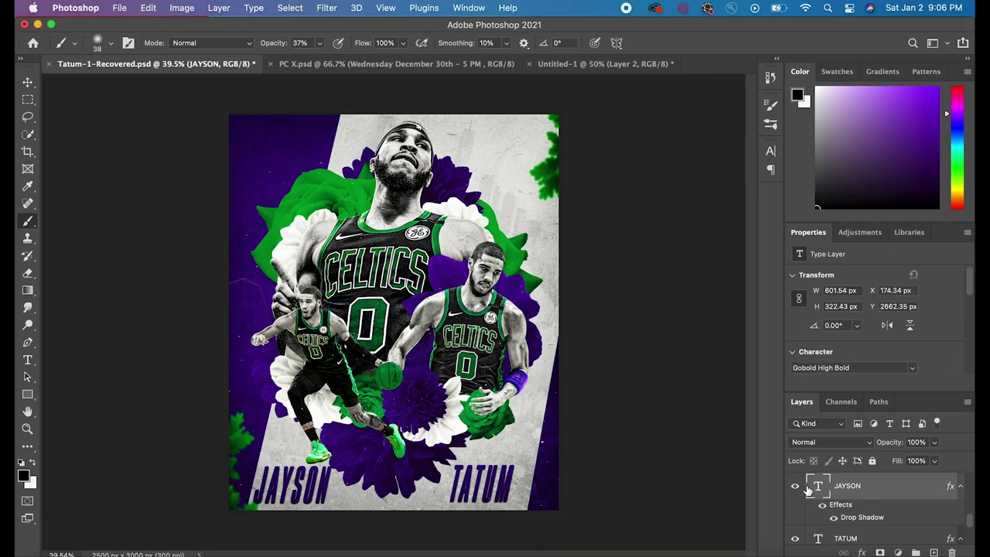
click(28, 358)
click(296, 479)
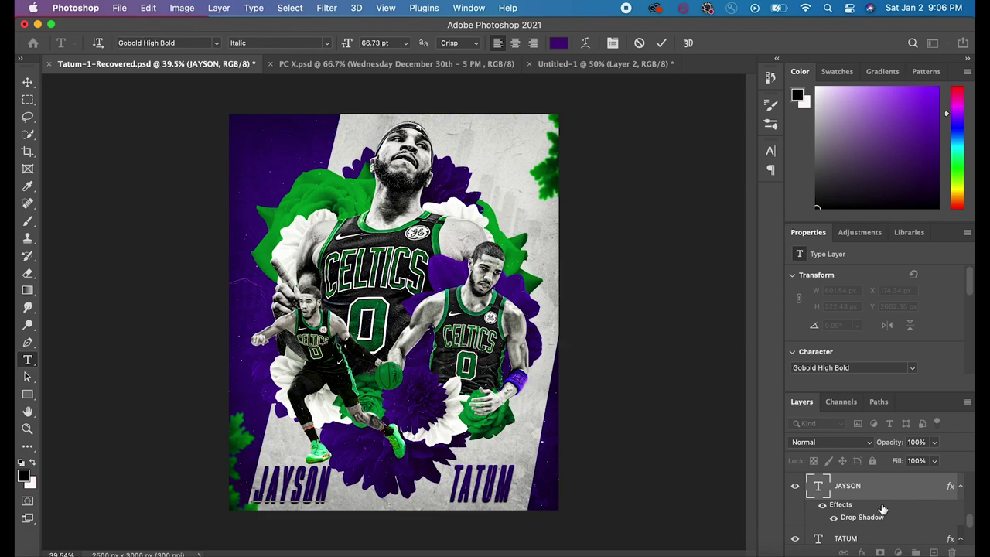
click(566, 434)
Step: Check the Drop Shadow settings in the JAYSON text's layer style
double_click(866, 496)
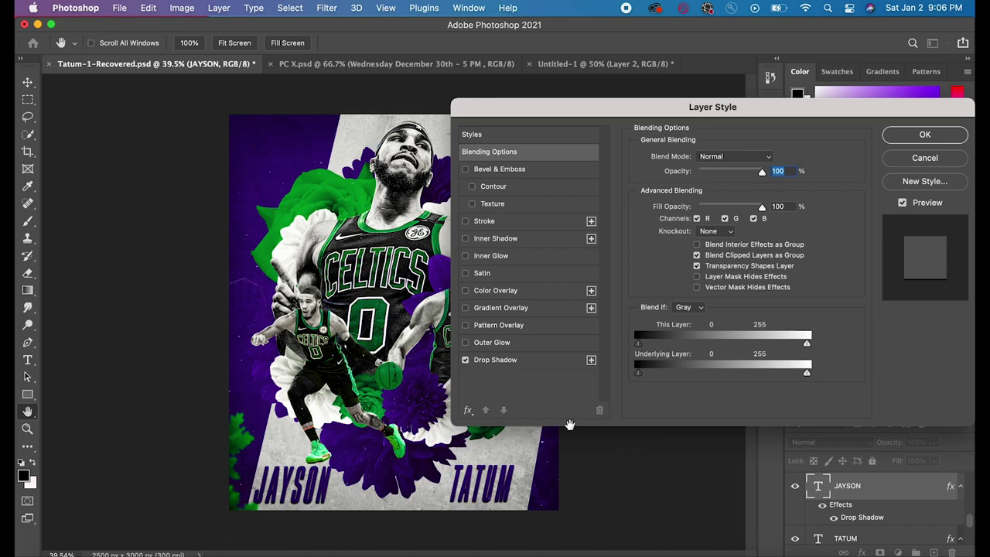
click(495, 365)
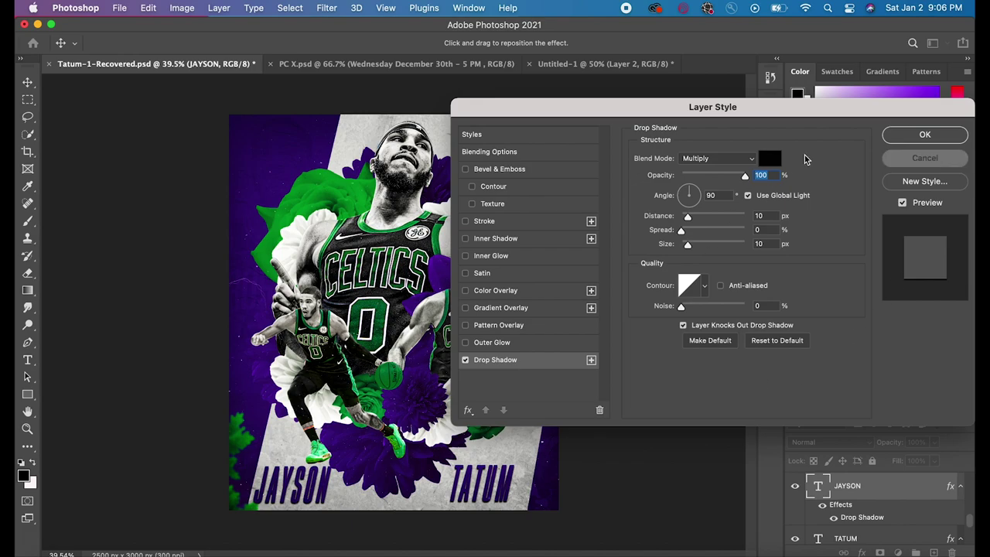
key(Return)
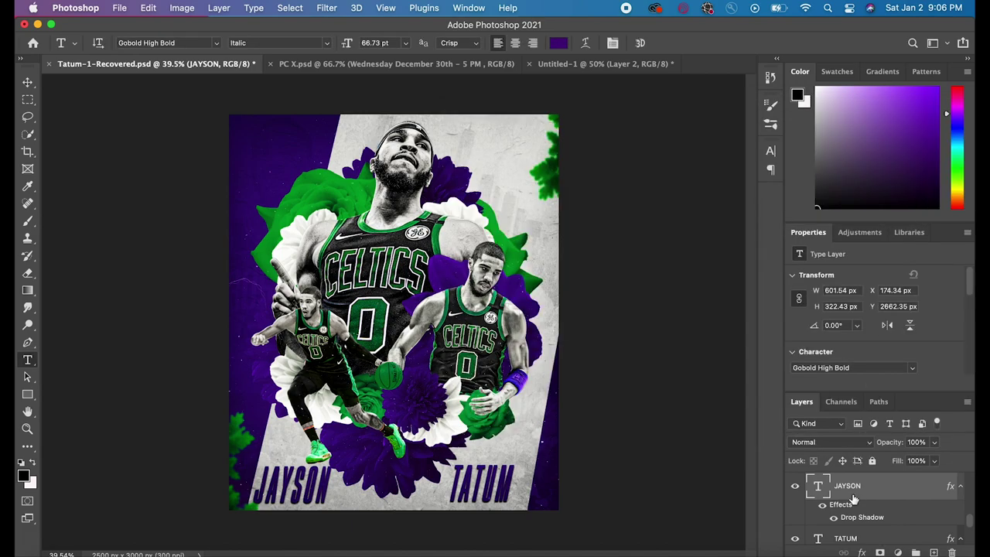
Step: Hide and show Layer 14 to compare the poster with and without it
scroll(853, 499, down, 3)
click(845, 499)
click(795, 499)
click(796, 499)
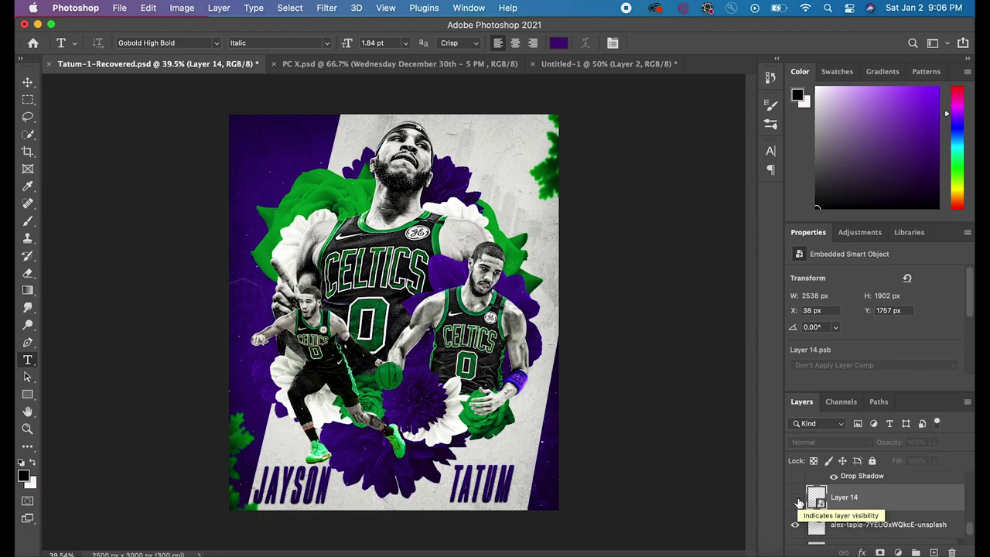
click(795, 499)
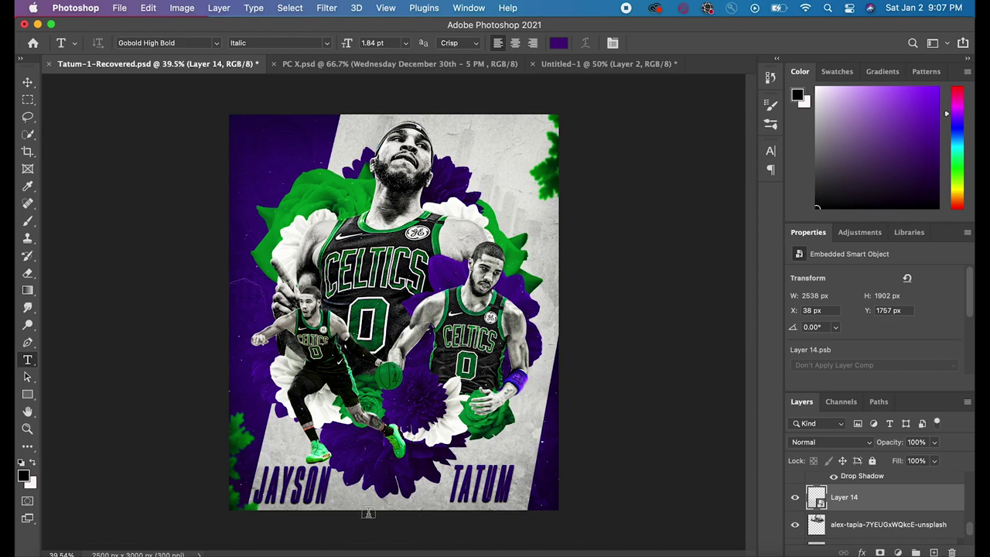
Step: Compare the poster with and without the faint skyline photo layer, and look through the layers above it
scroll(866, 510, down, 1)
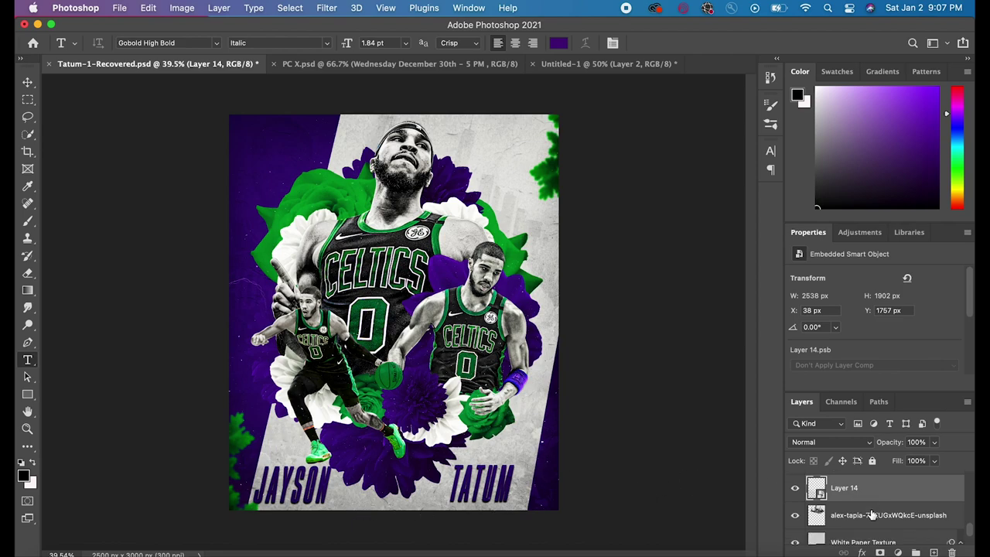
click(865, 517)
click(794, 516)
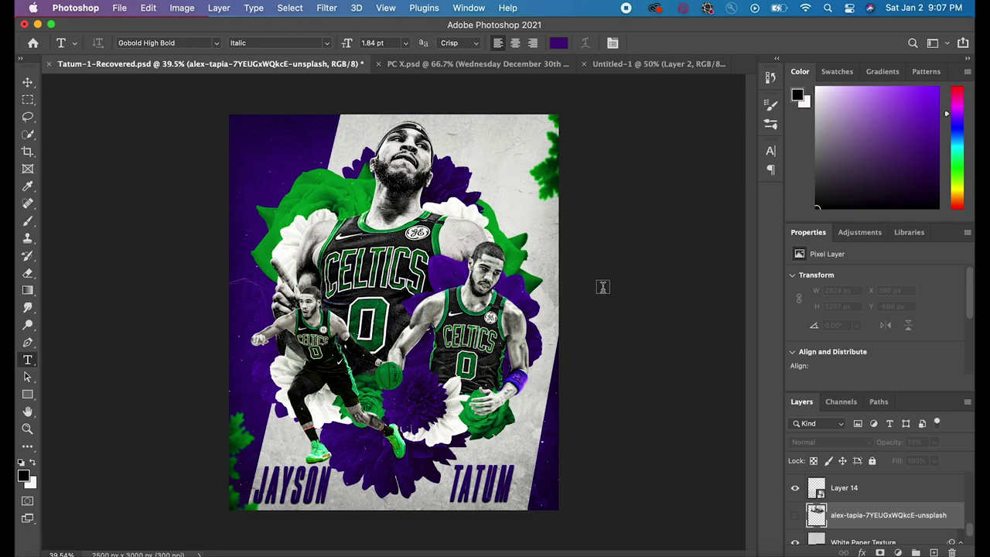
click(794, 516)
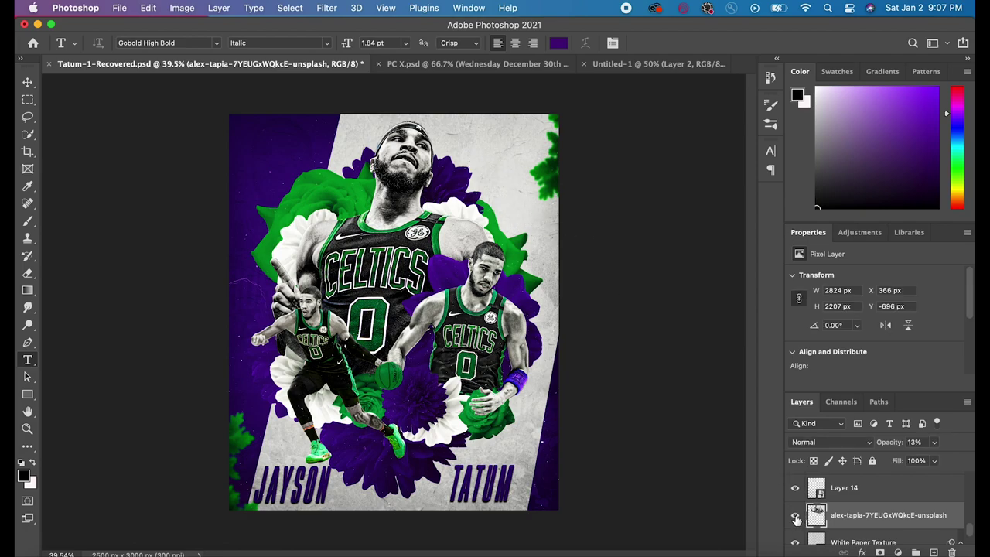
scroll(856, 517, down, 3)
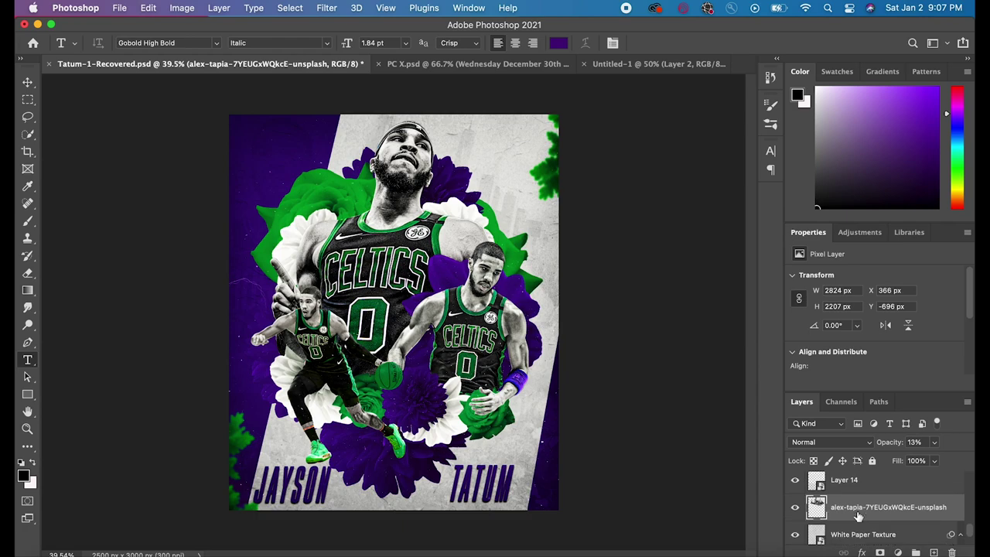
scroll(859, 517, up, 2)
scroll(858, 516, up, 3)
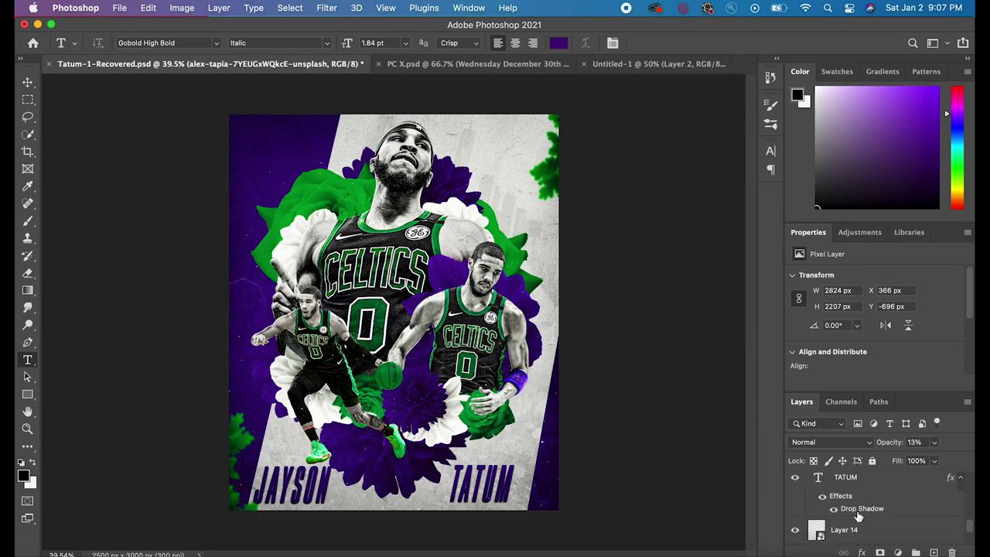
scroll(858, 517, up, 2)
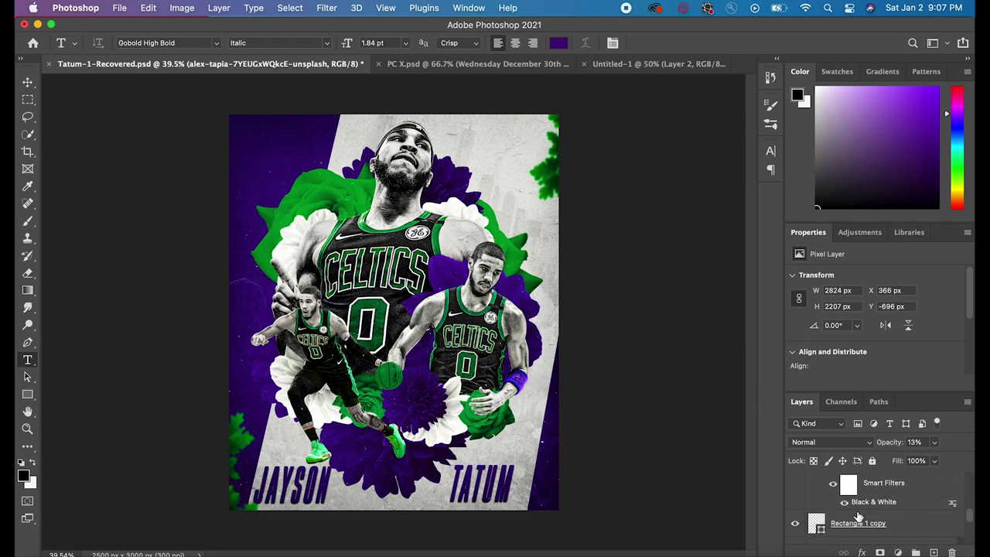
scroll(857, 515, up, 2)
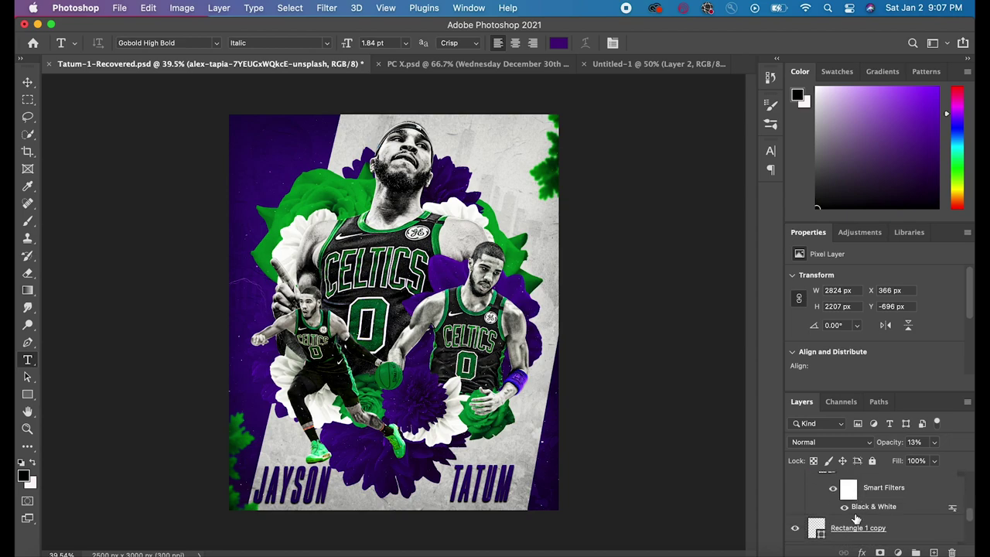
scroll(577, 456, up, 5)
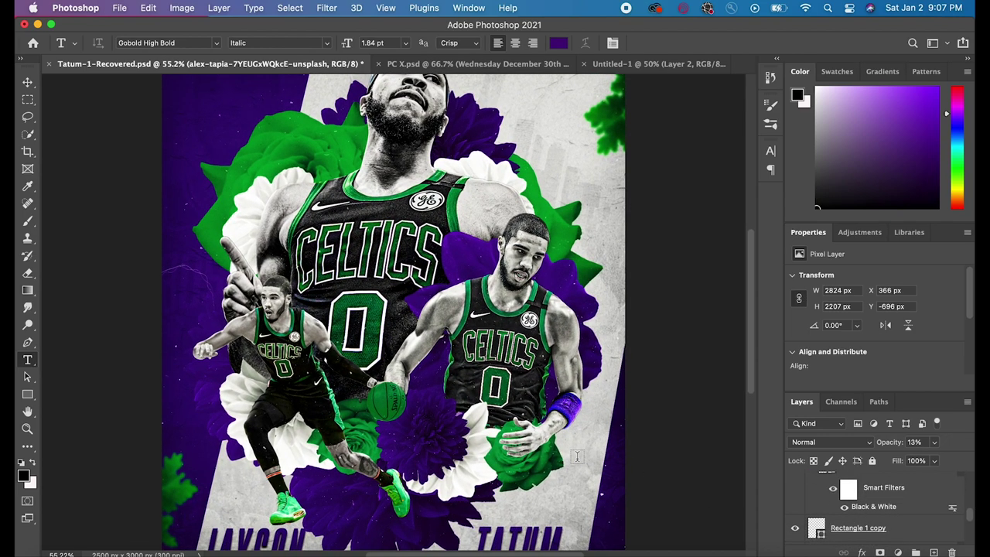
Step: Look through the layers clipped to the purple Rectangle 1 panel and select Layer 9
scroll(576, 456, up, 5)
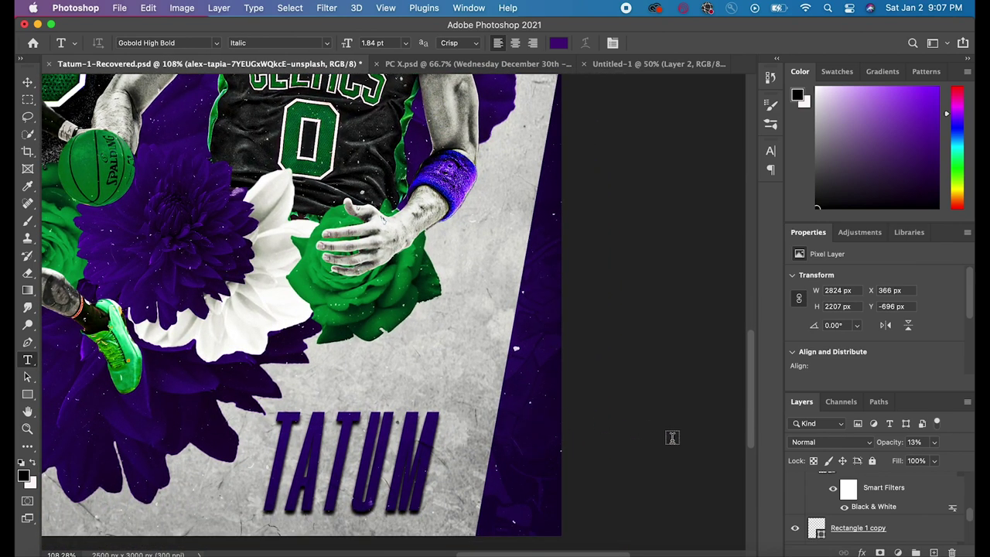
scroll(843, 486, up, 2)
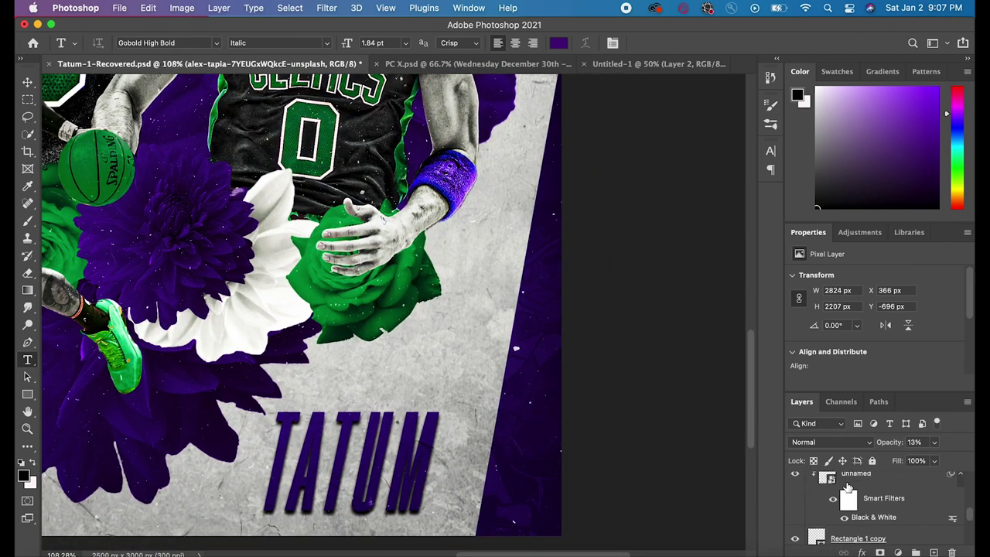
scroll(843, 495, up, 2)
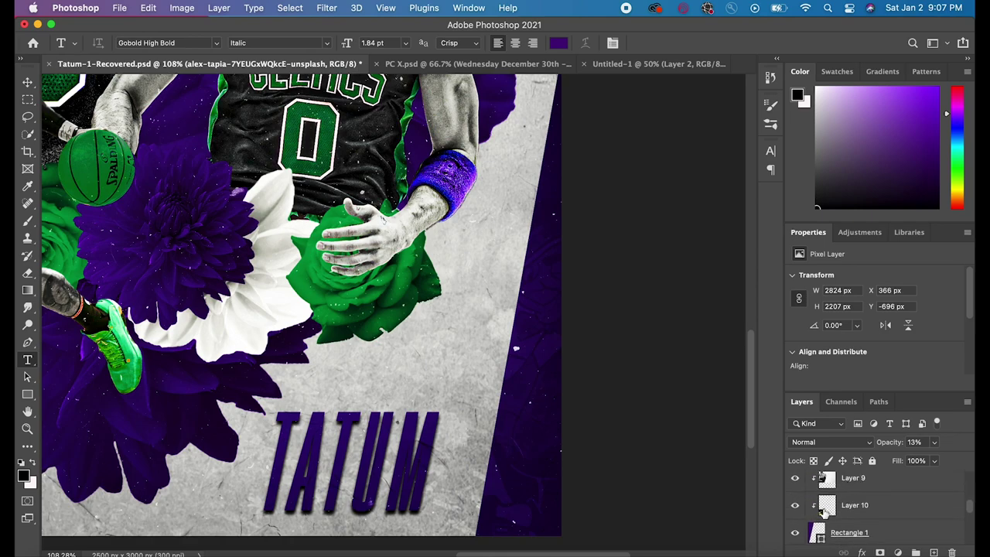
scroll(818, 526, up, 1)
scroll(856, 518, up, 1)
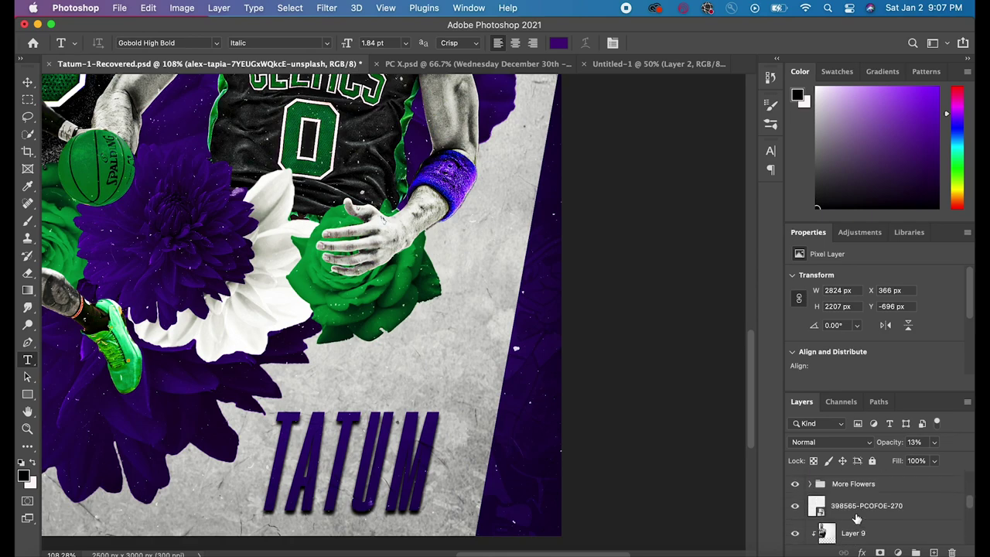
scroll(857, 518, down, 2)
click(862, 495)
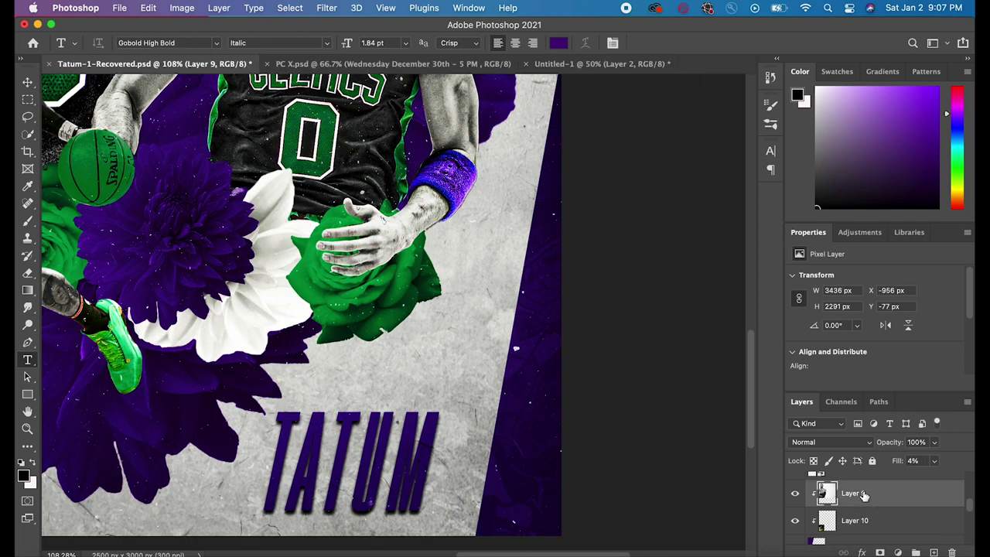
Step: Examine how Layer 9's faint texture looks on the slanted purple panels, up close and across the whole poster
scroll(478, 392, down, 2)
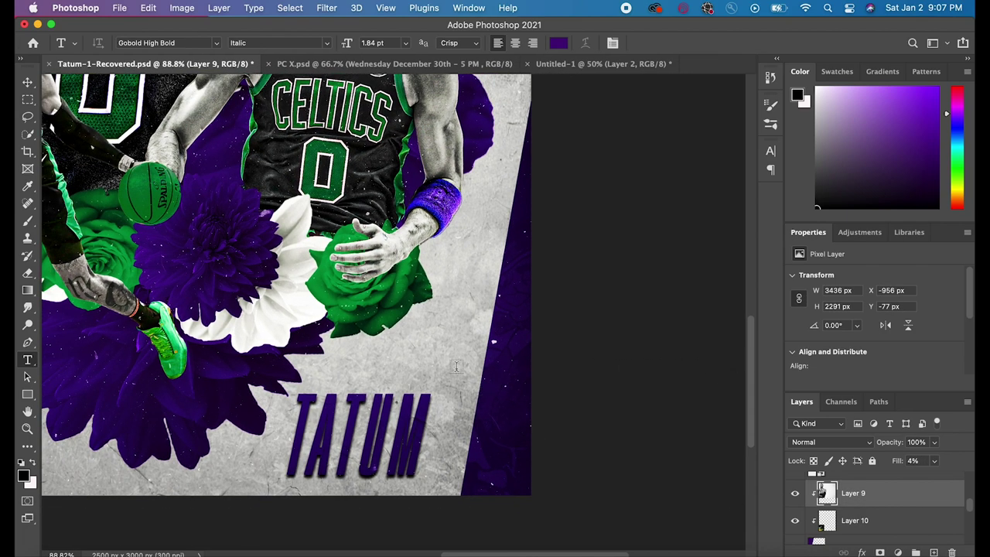
scroll(435, 366, up, 10)
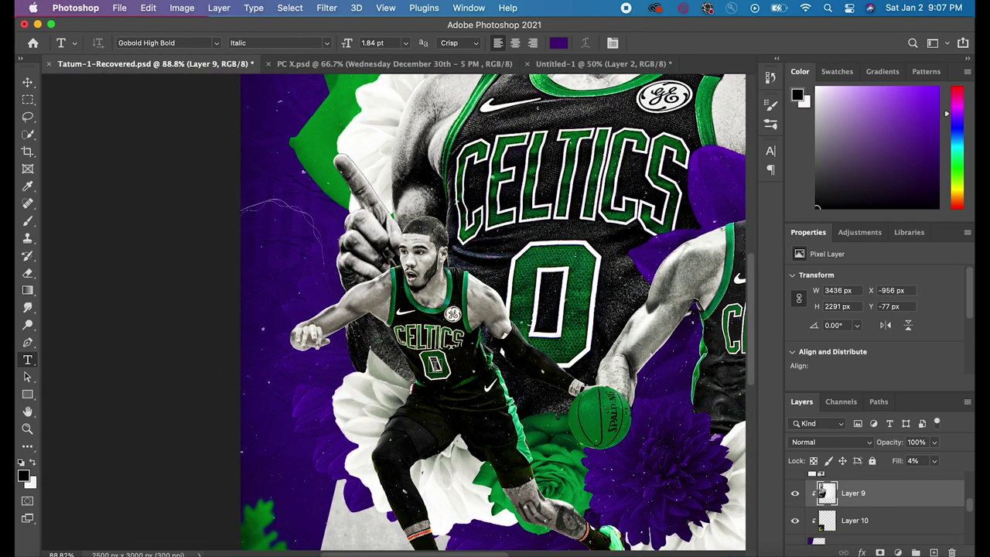
scroll(434, 366, down, 2)
scroll(434, 367, up, 6)
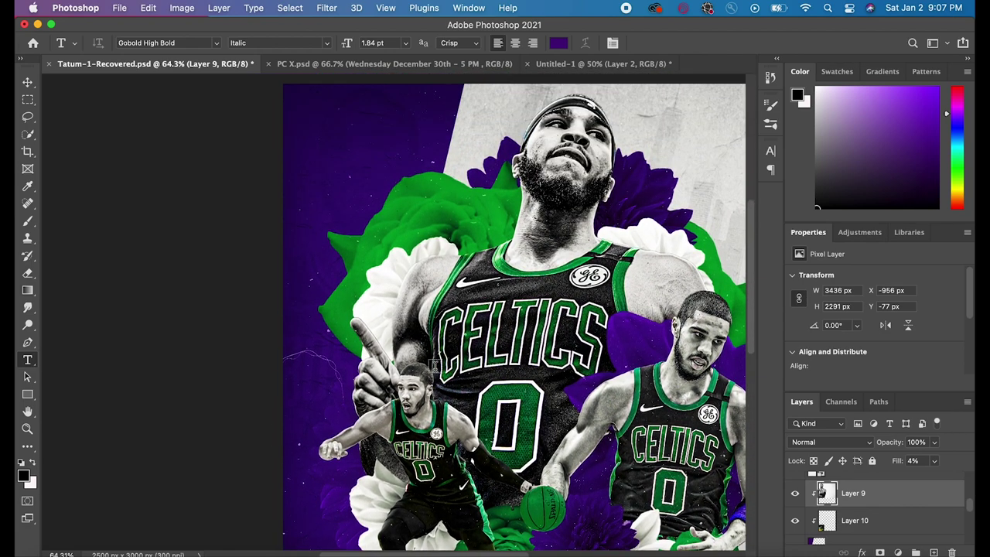
scroll(433, 369, up, 2)
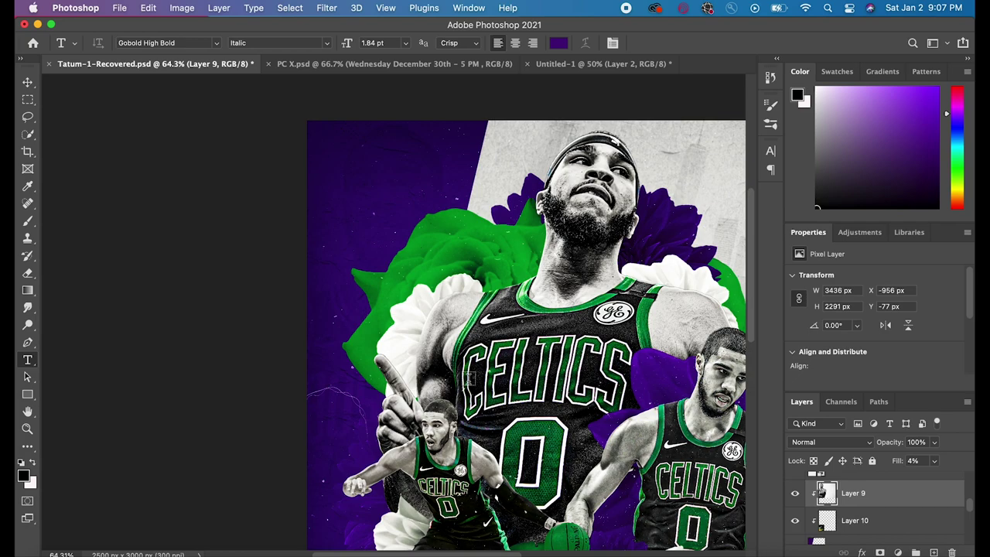
scroll(485, 369, down, 3)
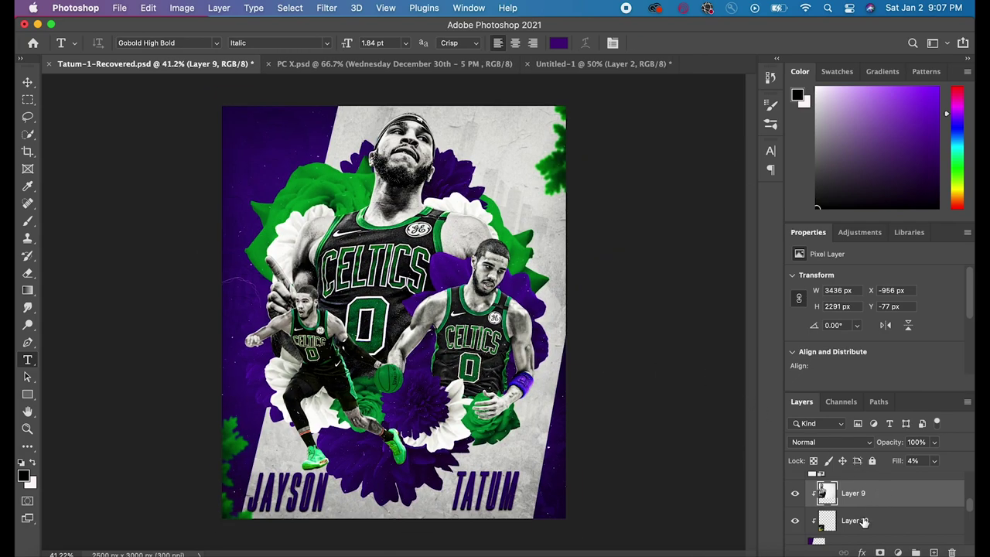
Step: Select and expand the Lighting group below Vibrance 1 and look through its contents
scroll(863, 522, up, 3)
scroll(864, 522, up, 3)
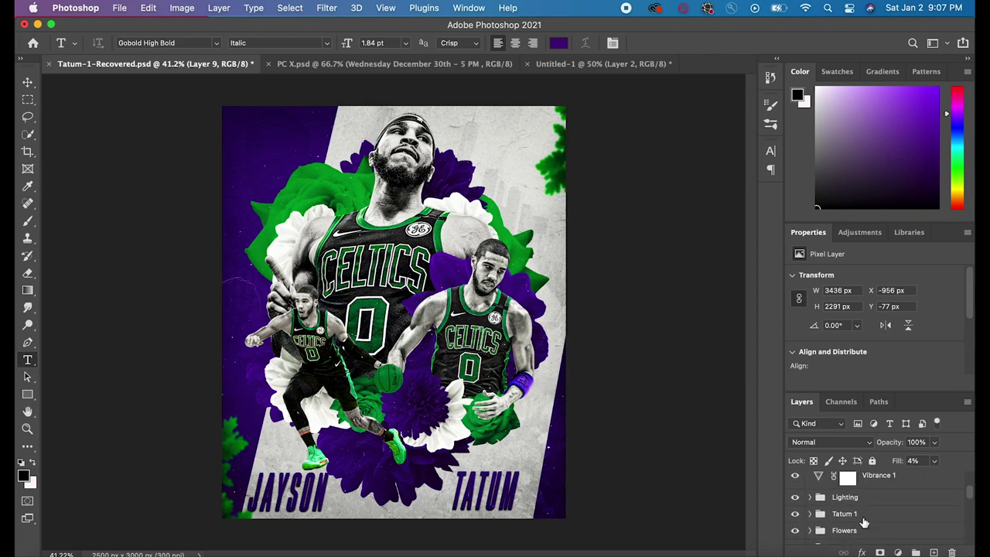
click(836, 498)
click(810, 498)
scroll(851, 514, down, 2)
scroll(848, 510, up, 2)
scroll(848, 510, up, 1)
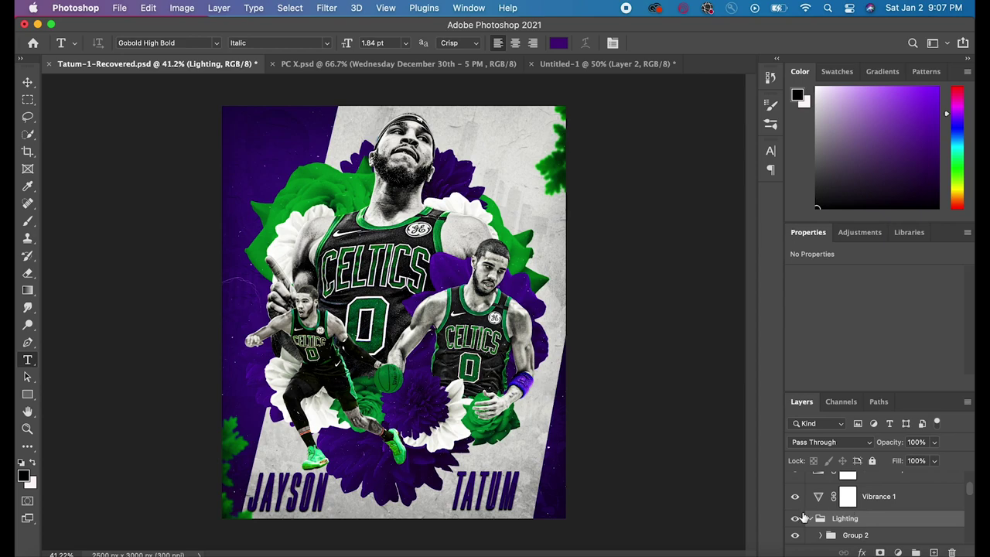
Step: Hide and show the Lighting group repeatedly to compare the poster with and without its lighting effects
click(794, 519)
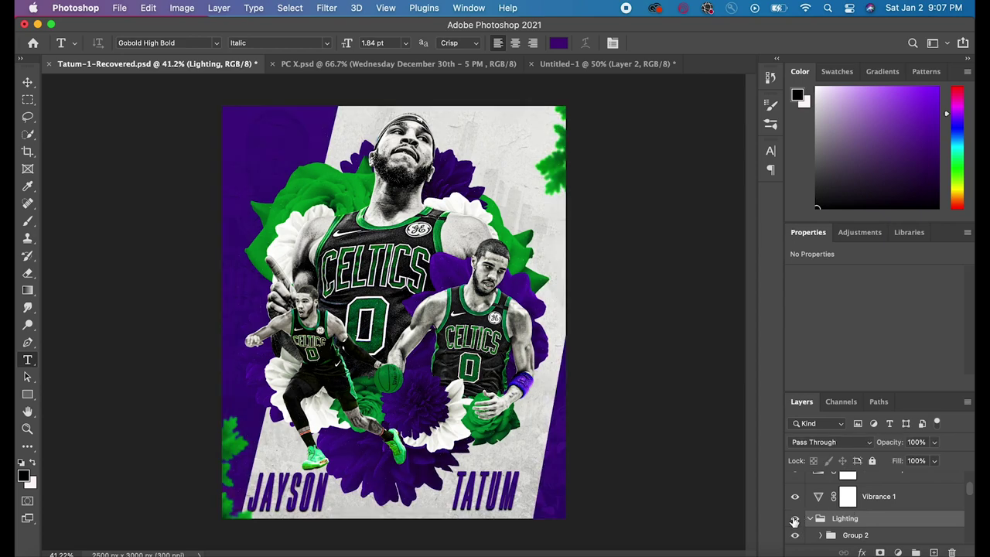
click(794, 520)
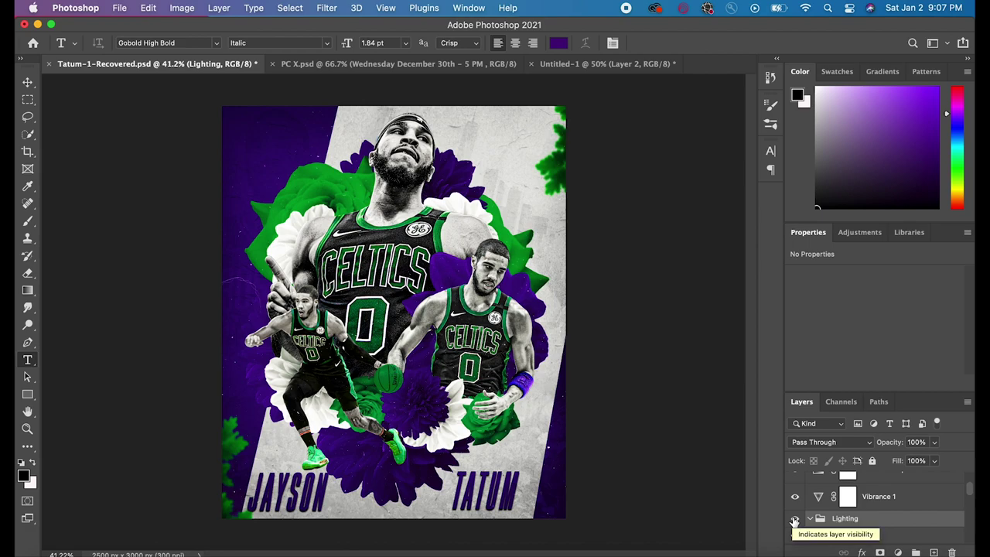
click(796, 520)
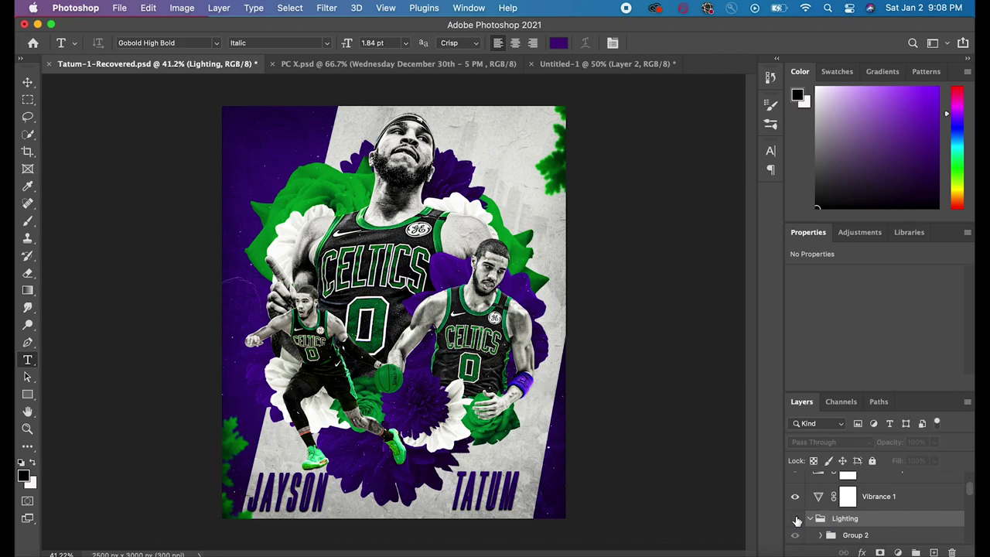
click(796, 520)
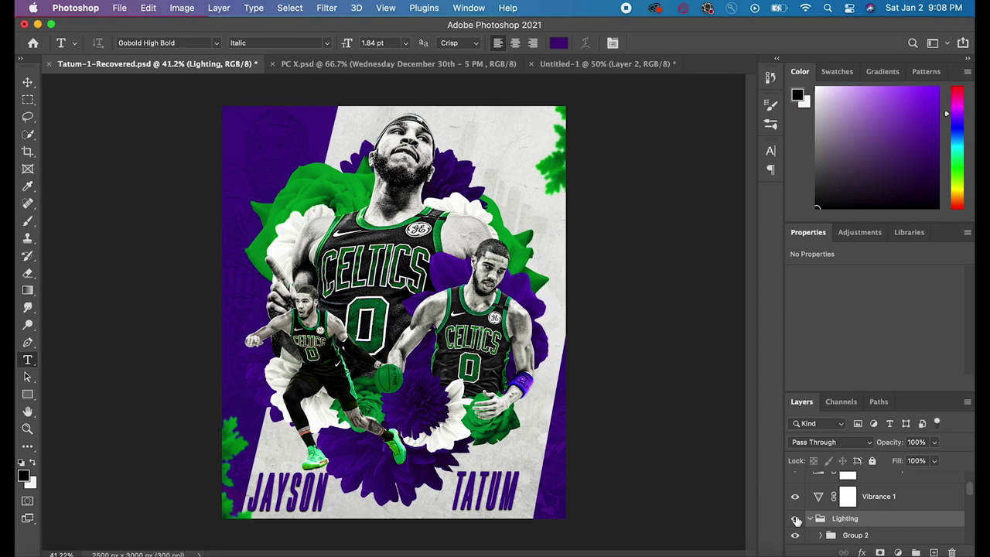
click(796, 520)
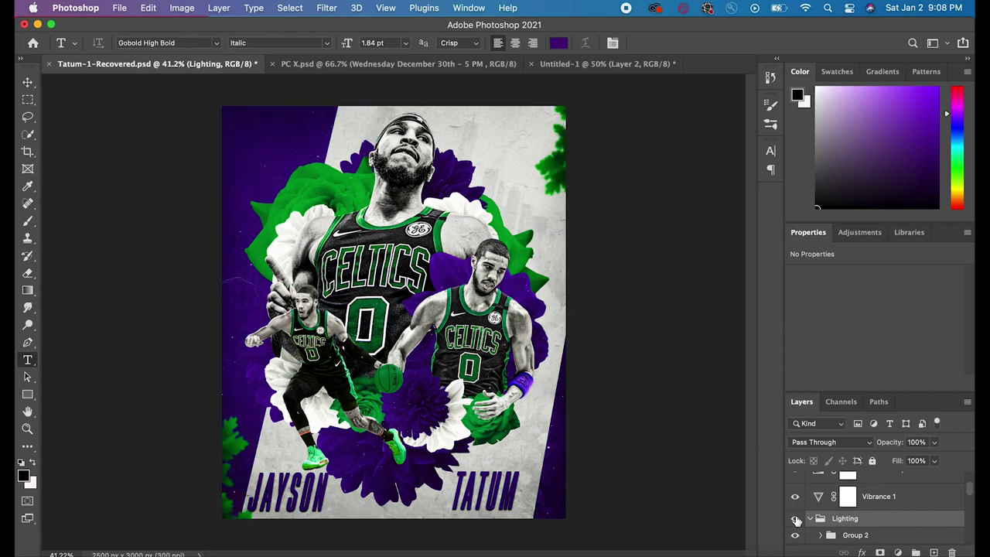